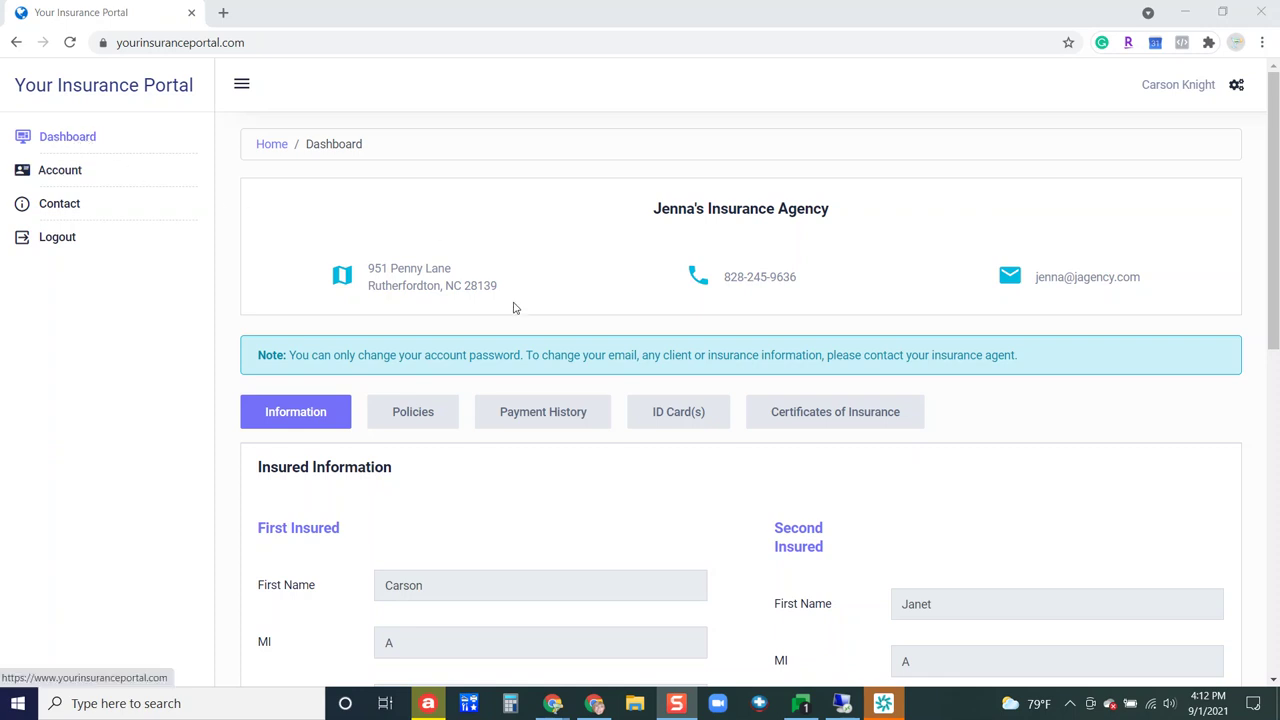
View the account password settings, then the agency's Contact Us address, phone and e-mail
left_click(60, 173)
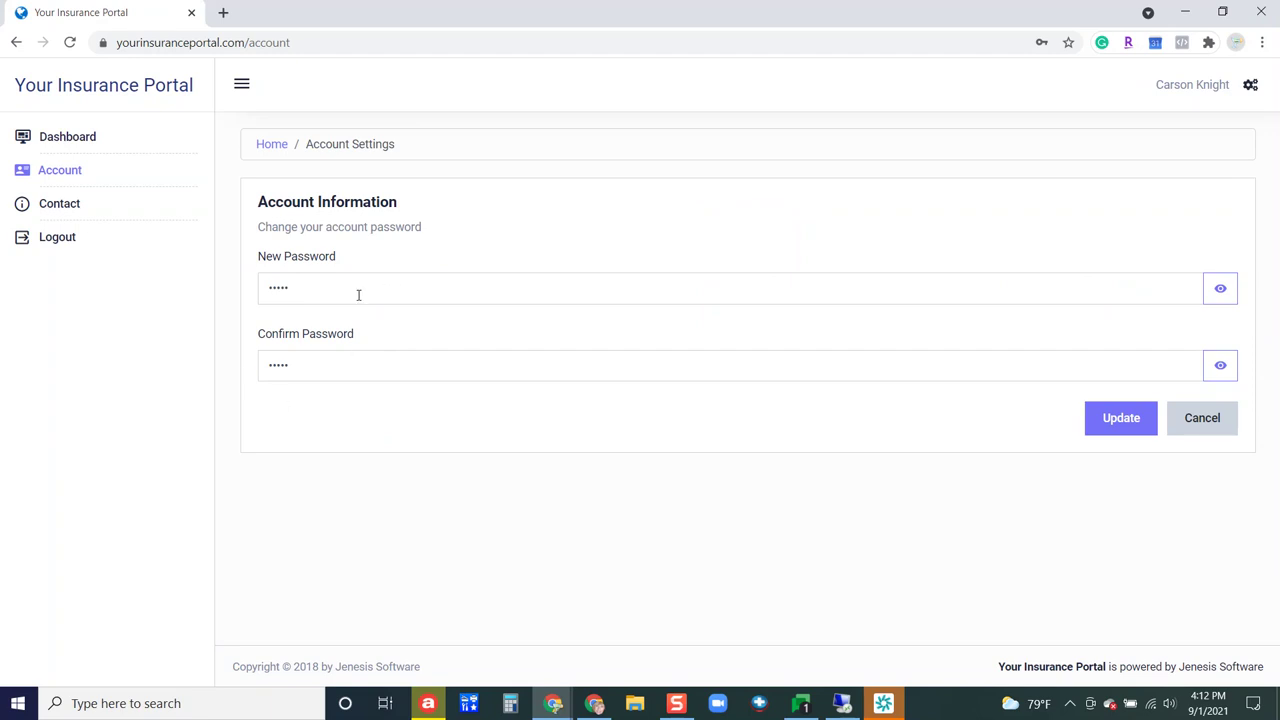
left_click(53, 206)
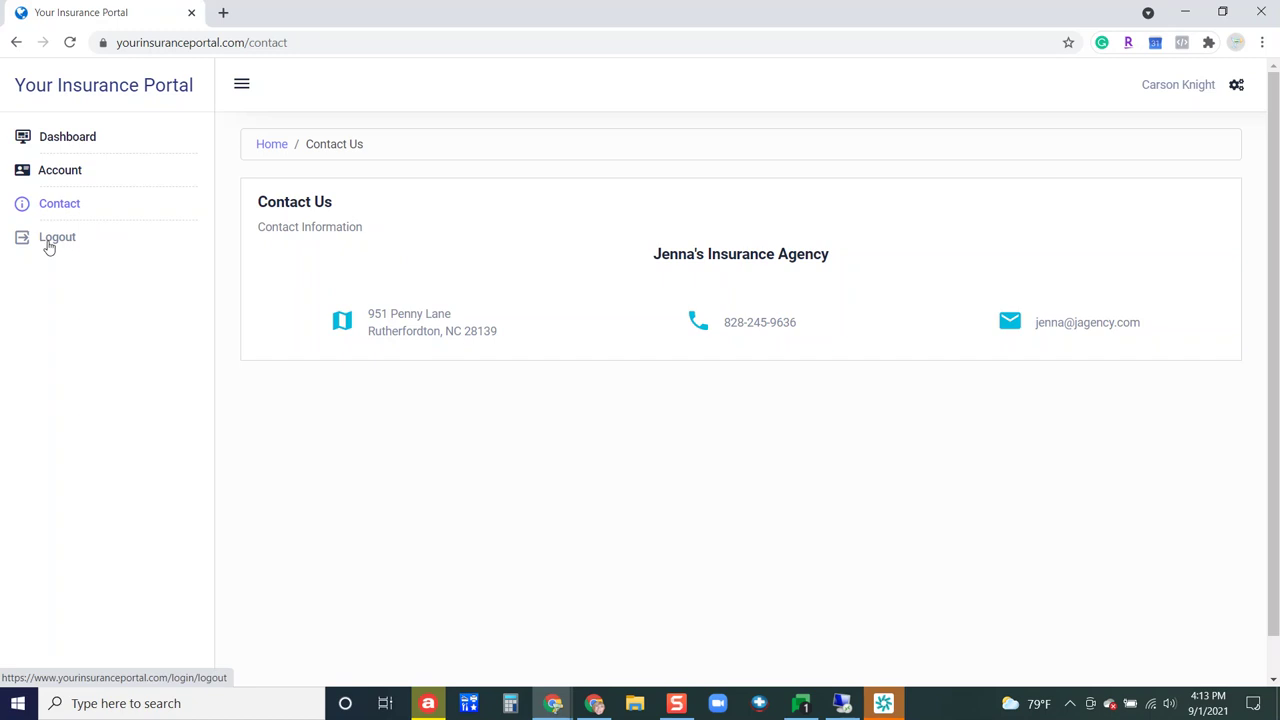
Review the insured and contact details on the dashboard's Information tab, then list the client's policies
left_click(72, 141)
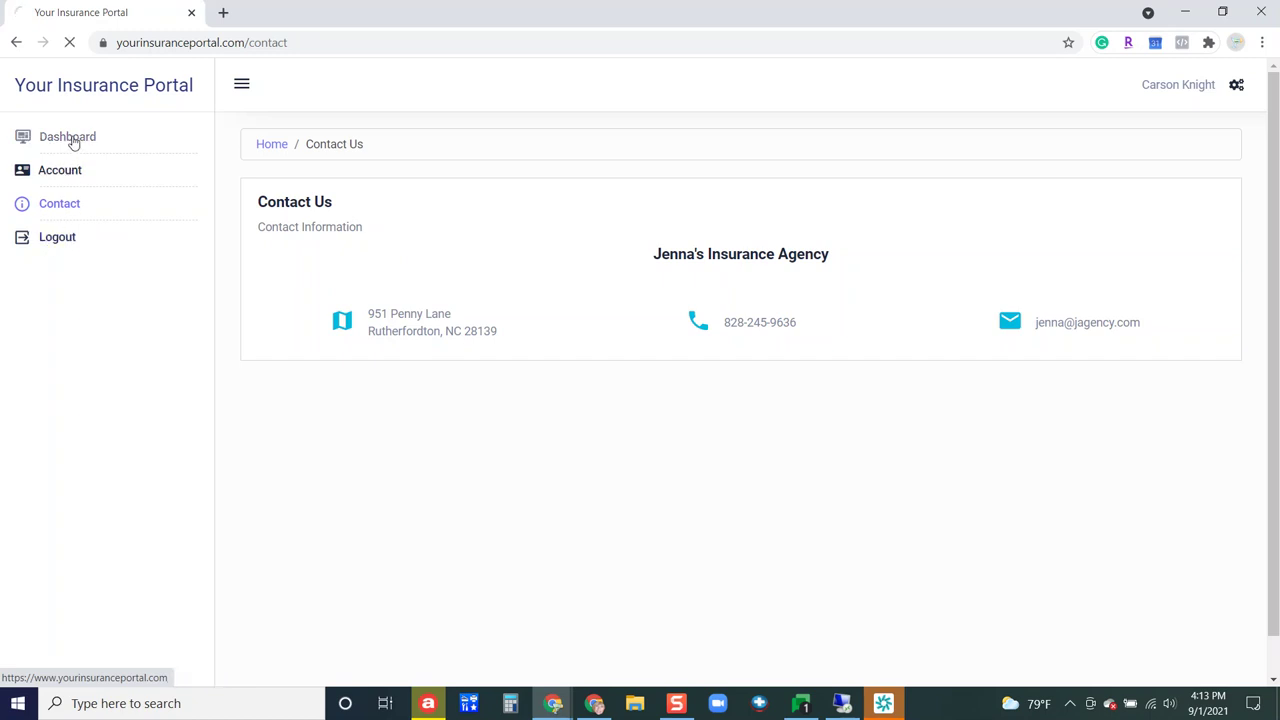
scroll(437, 282, "down", 1)
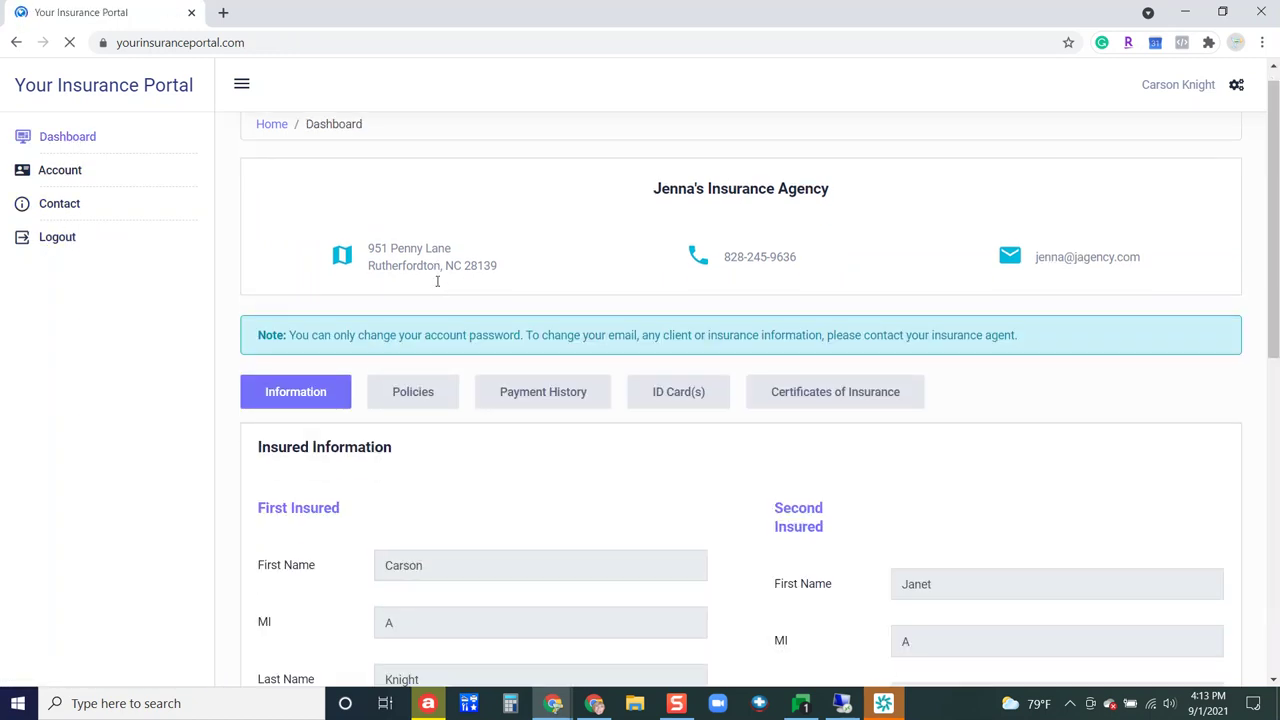
scroll(437, 282, "down", 1)
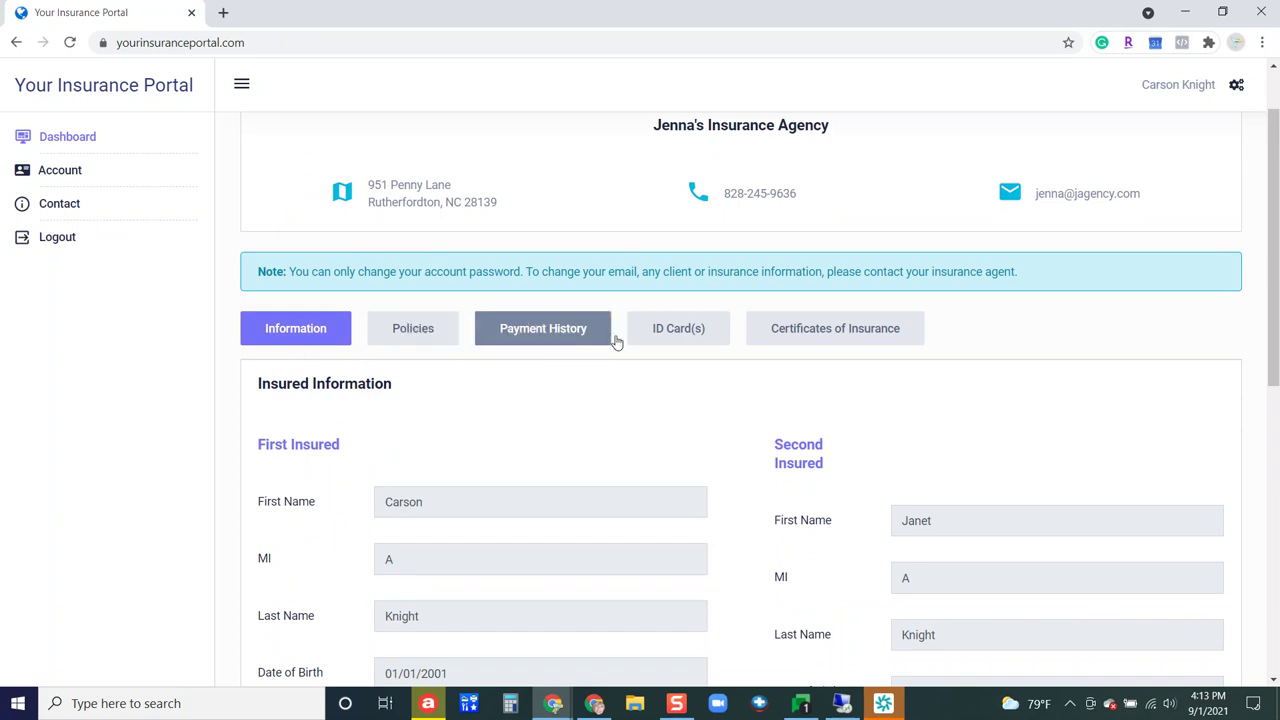
scroll(588, 360, "down", 1)
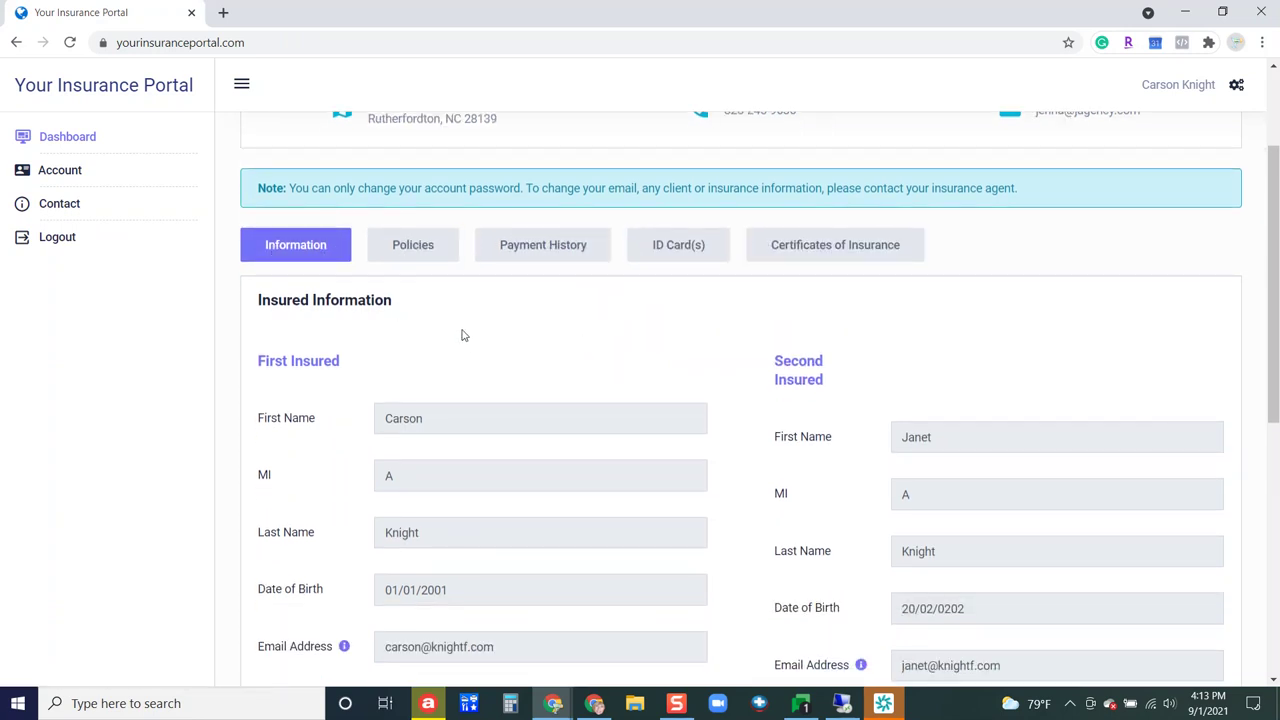
scroll(461, 334, "down", 2)
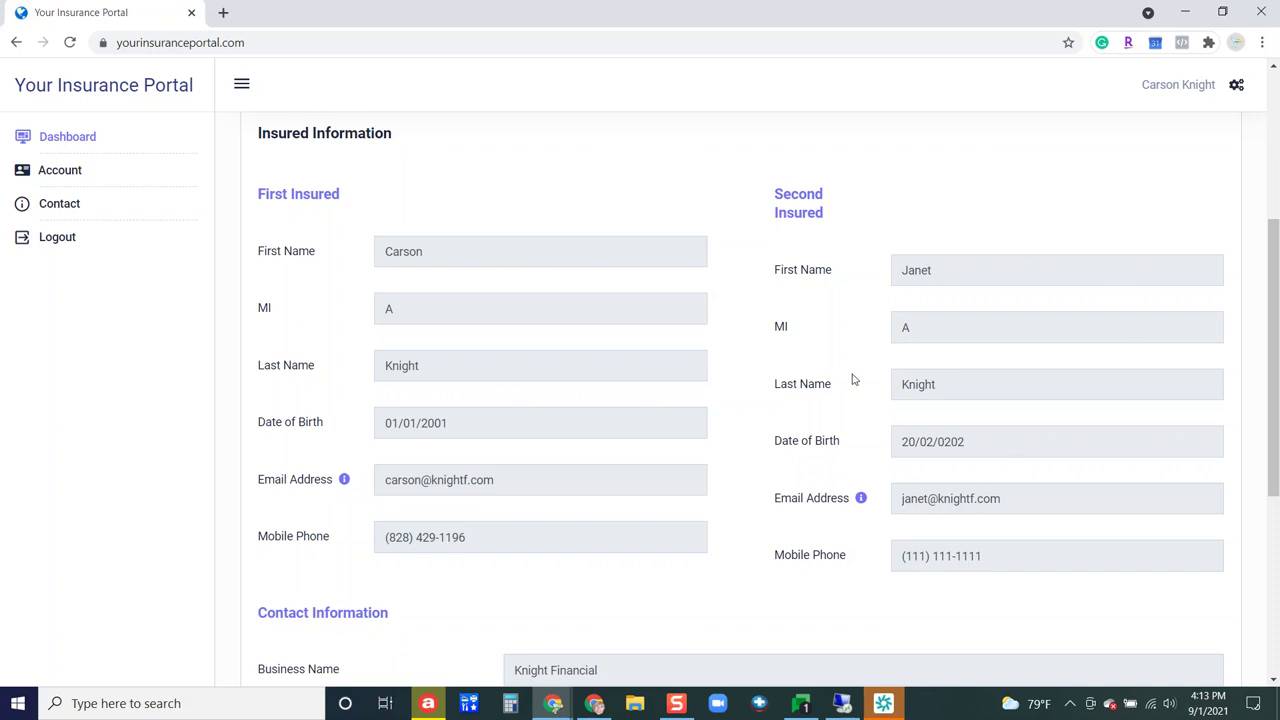
scroll(803, 323, "down", 2)
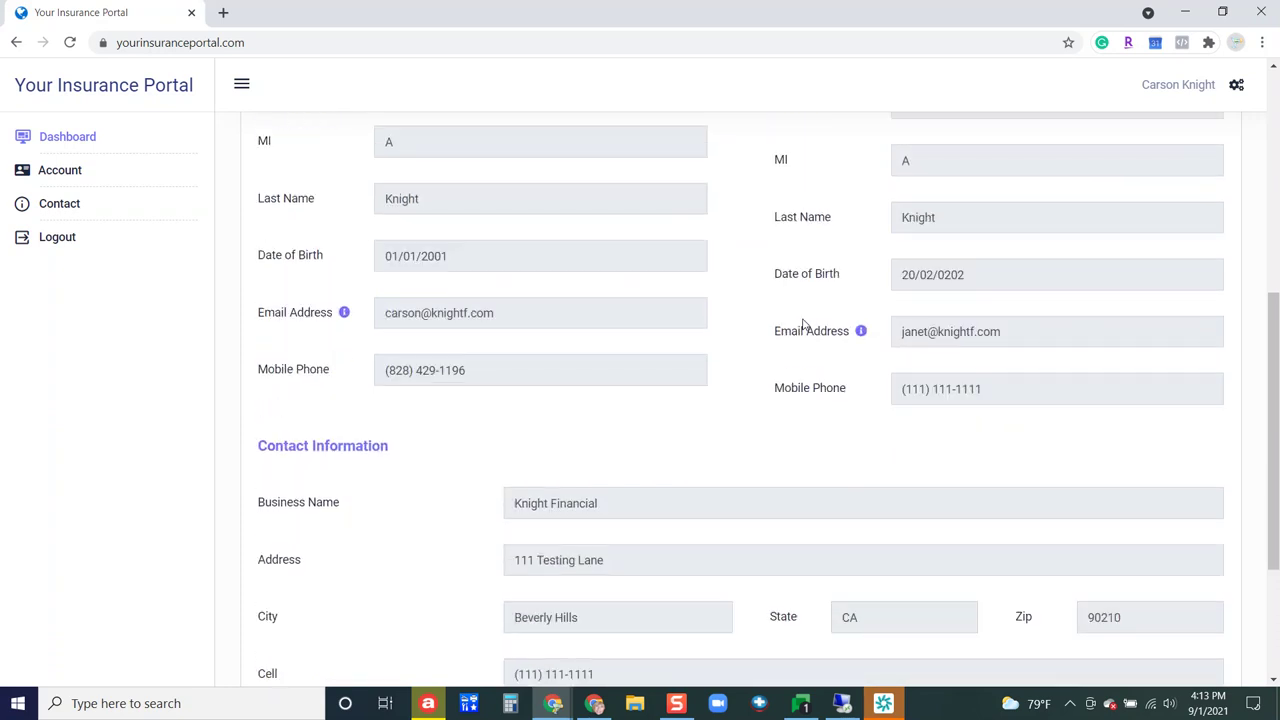
scroll(803, 323, "down", 3)
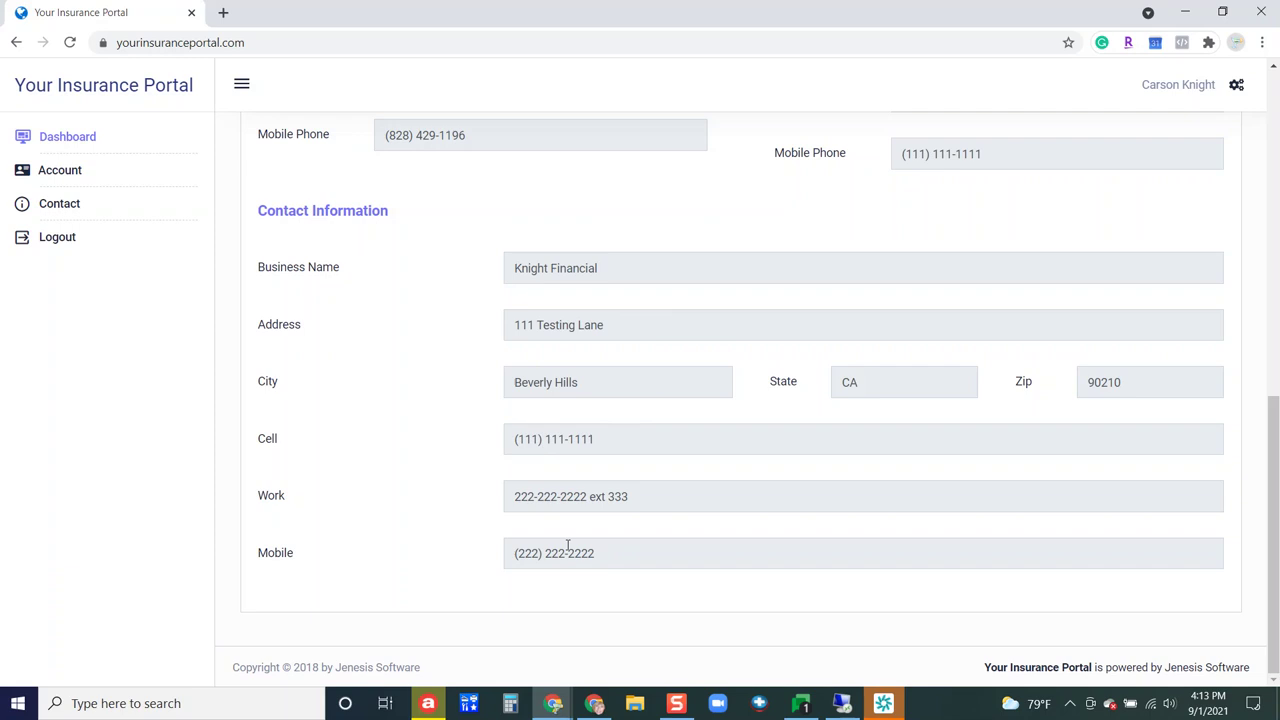
scroll(574, 471, "up", 7)
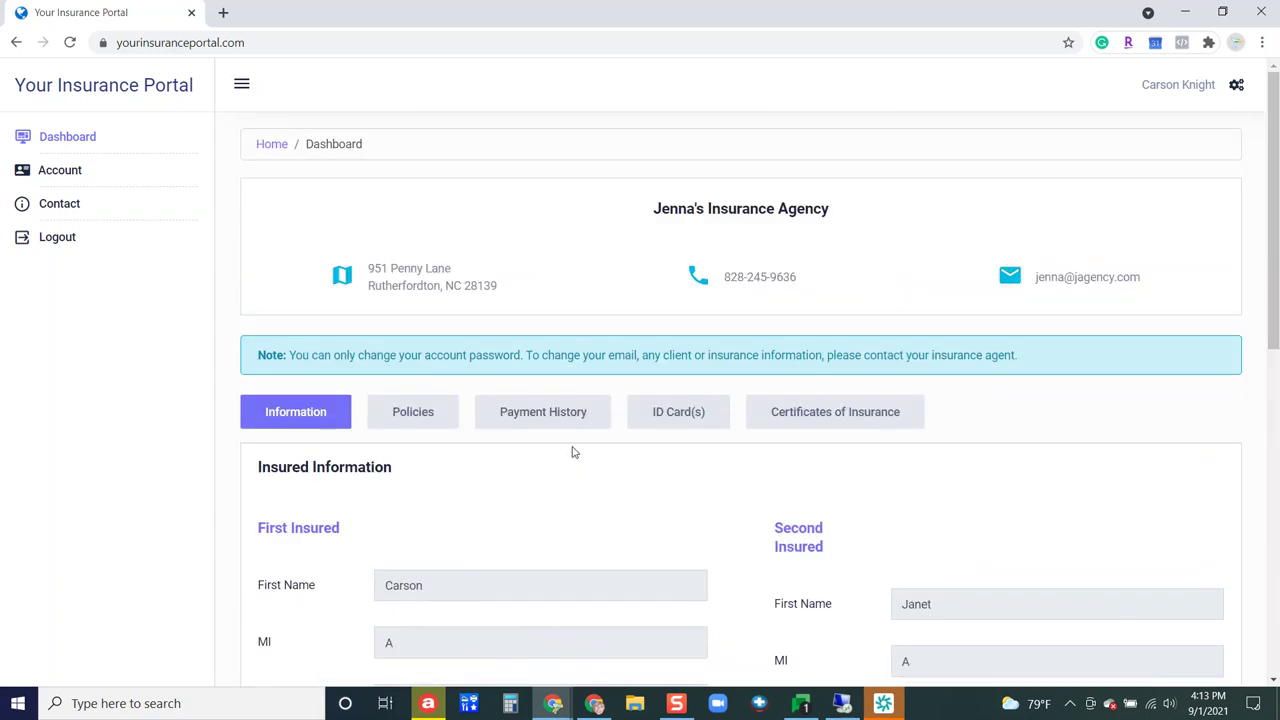
scroll(540, 480, "down", 1)
left_click(432, 330)
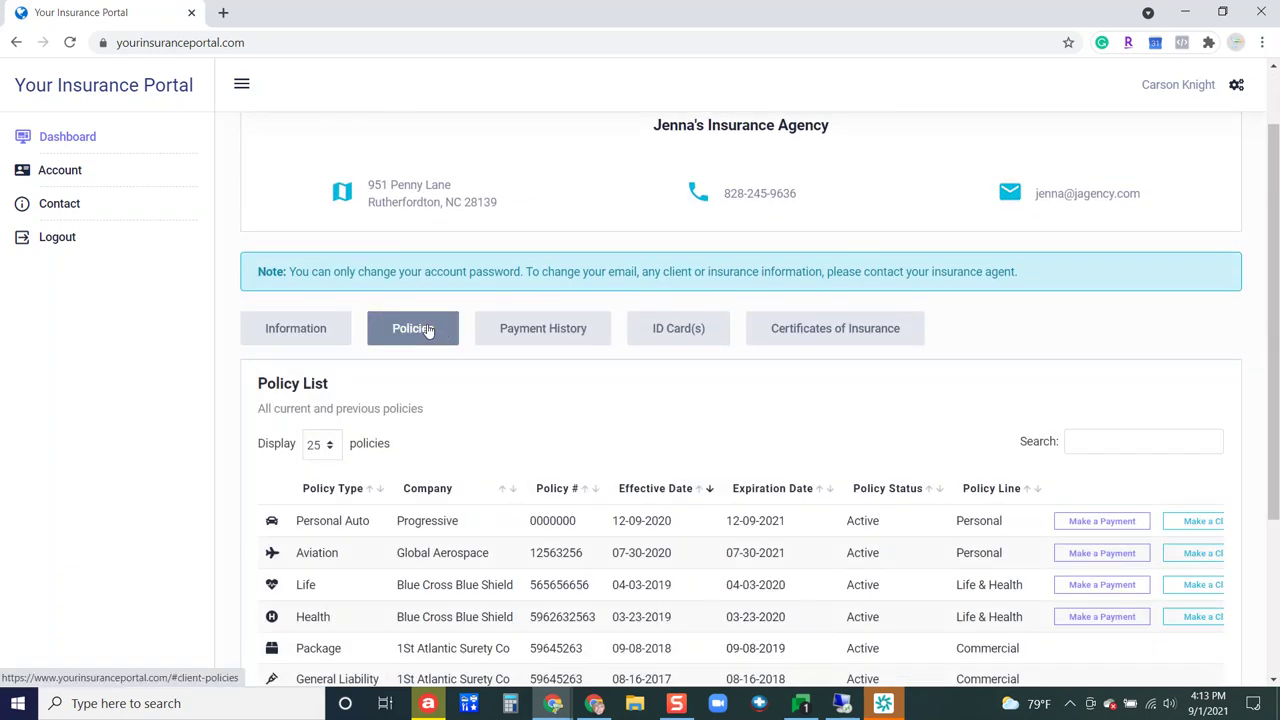
Open the Personal Auto / Progressive policy from the Policy List to see its details
scroll(507, 393, "down", 2)
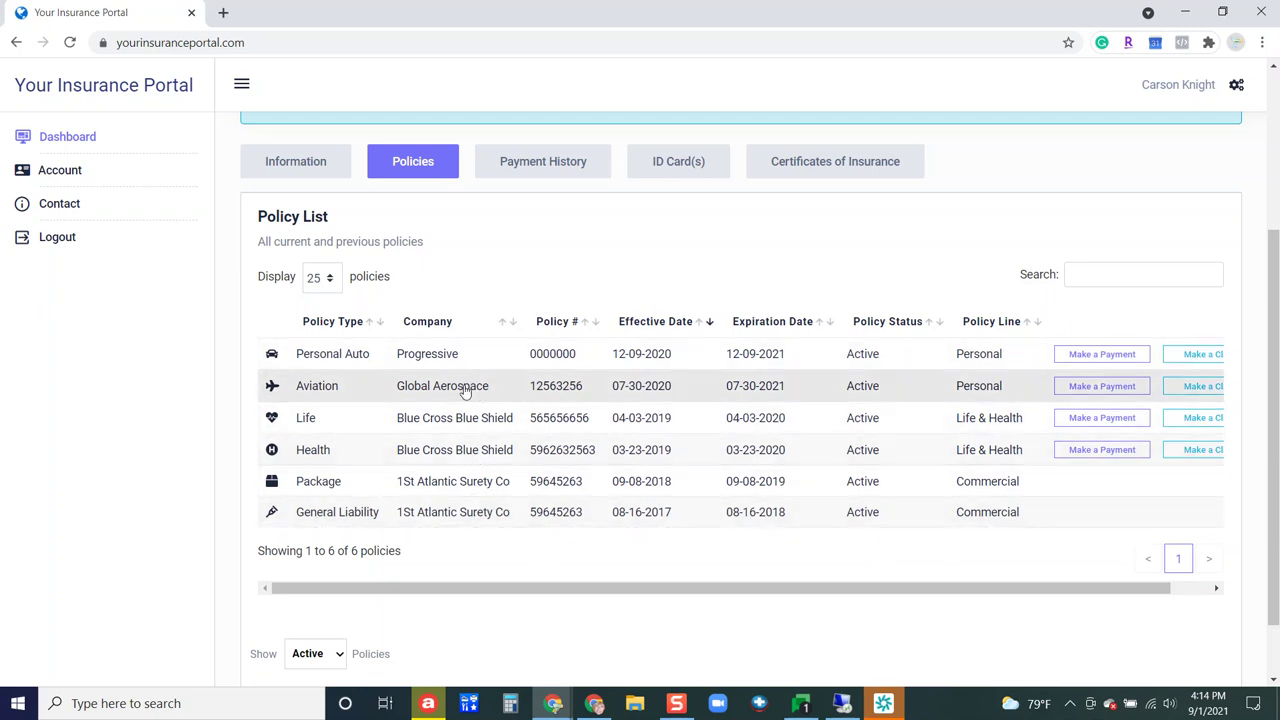
left_click(364, 358)
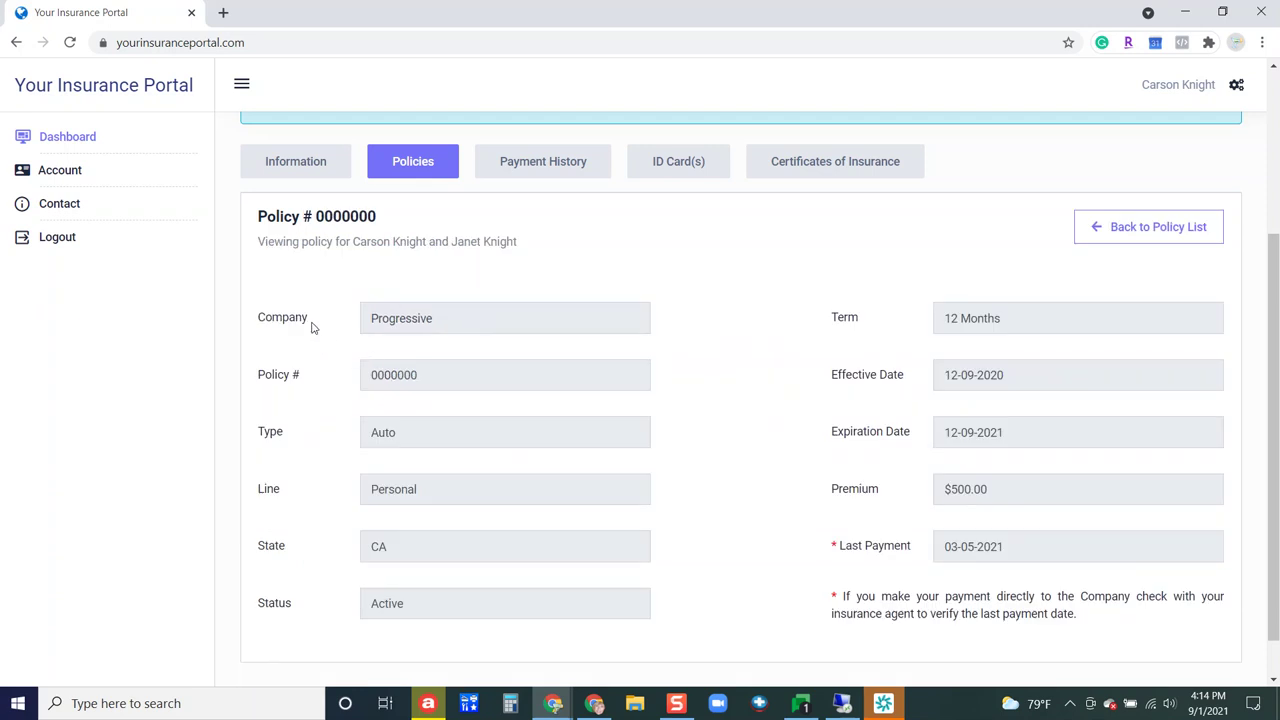
Read the auto policy's term, $500.00 premium and last payment date, then return to the Policy List
scroll(390, 342, "down", 1)
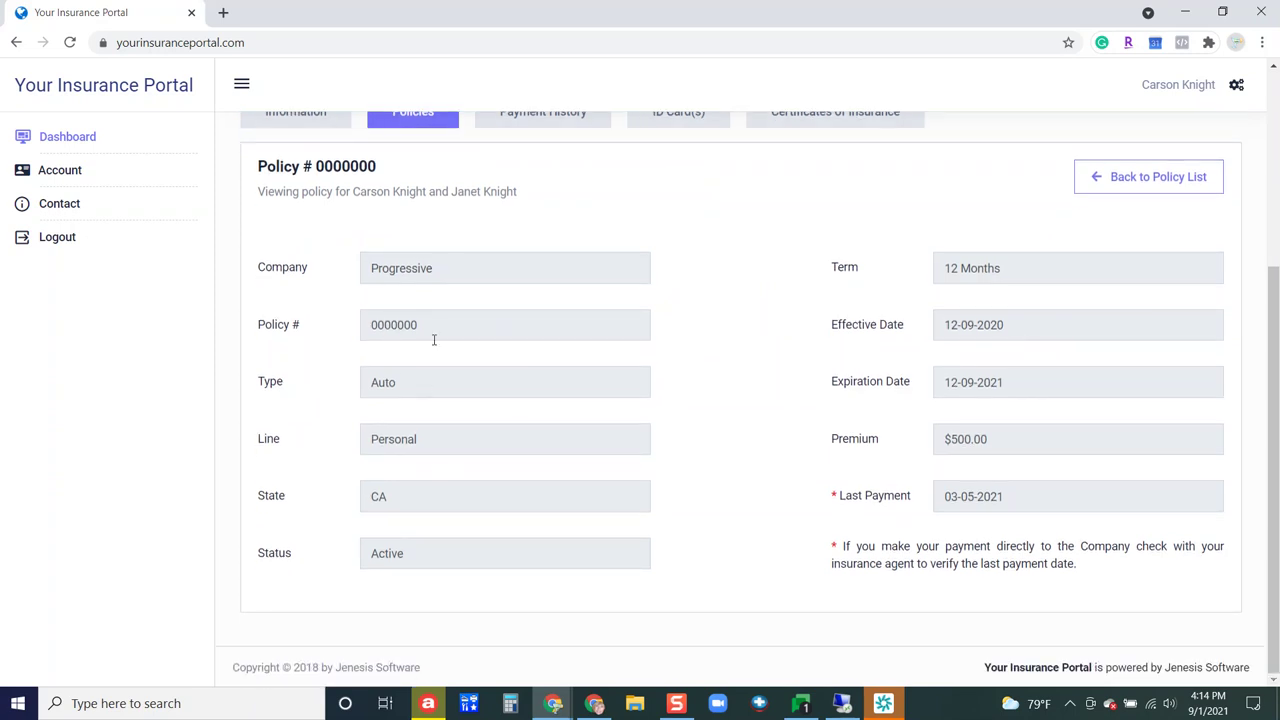
scroll(975, 385, "up", 1)
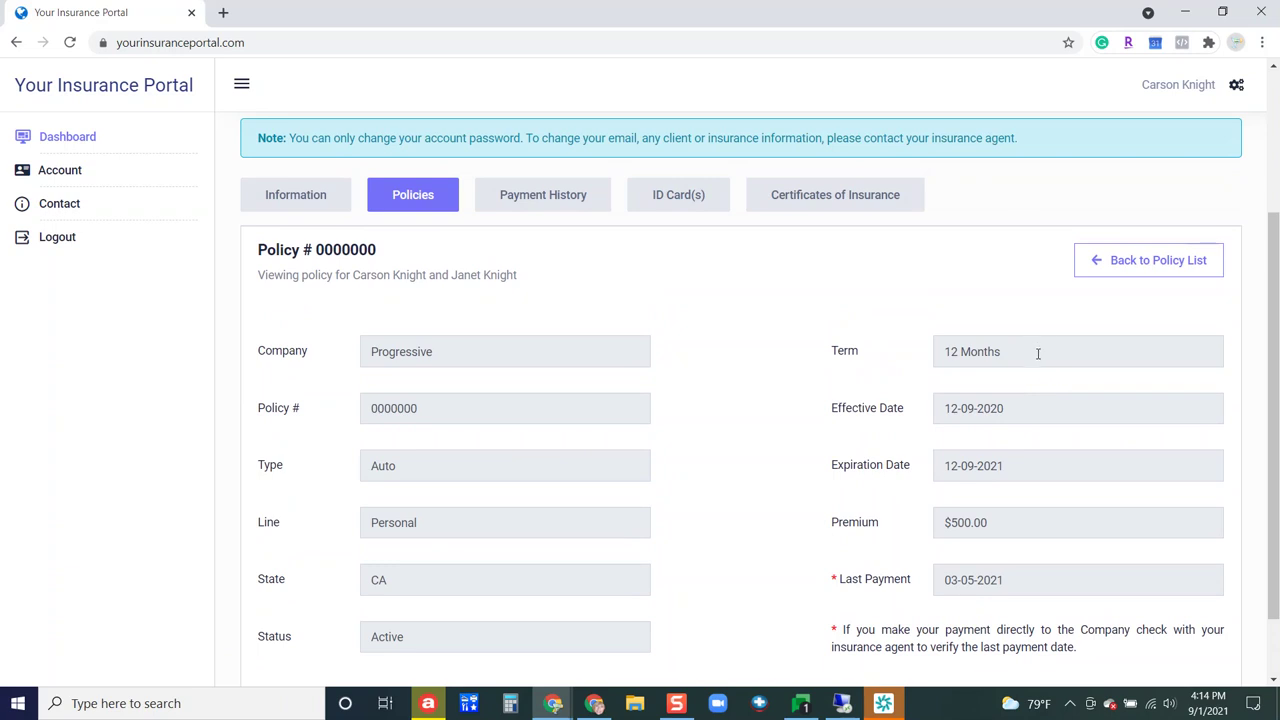
scroll(941, 360, "down", 1)
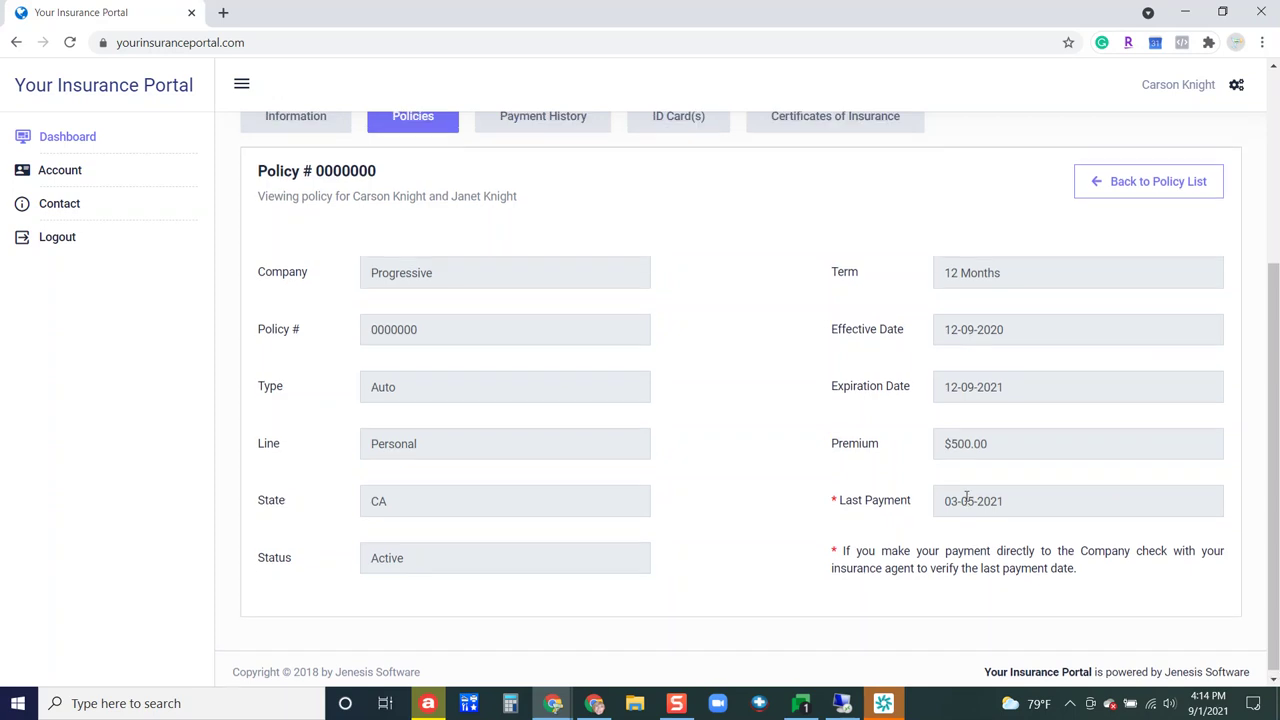
scroll(642, 452, "up", 3)
left_click(370, 415)
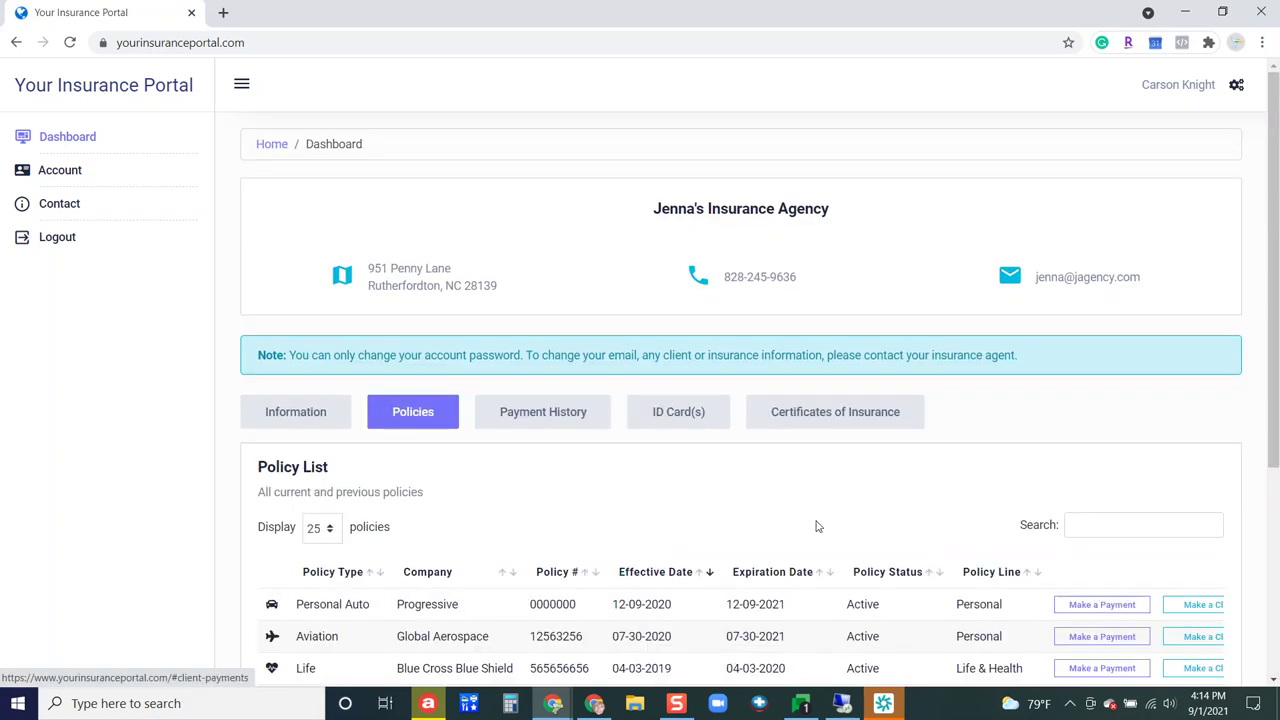
Set Show Policies to list all policies, including cancelled ones
scroll(815, 525, "down", 4)
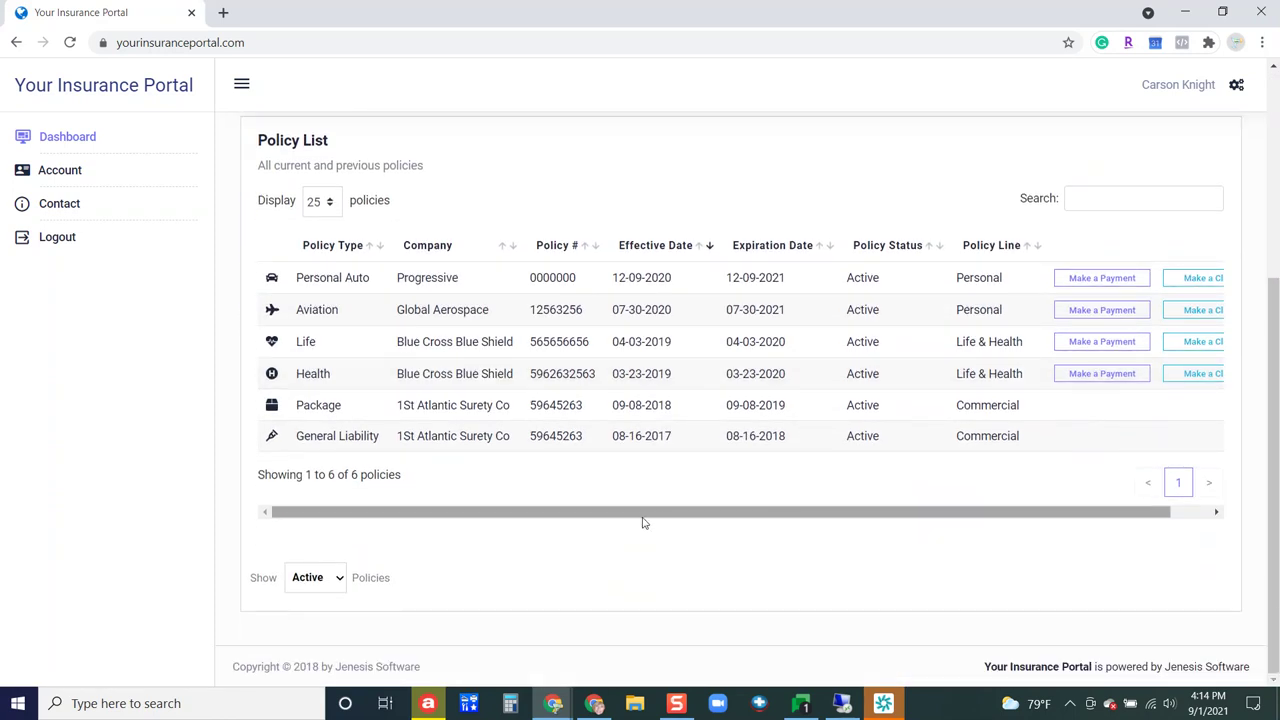
left_click(340, 580)
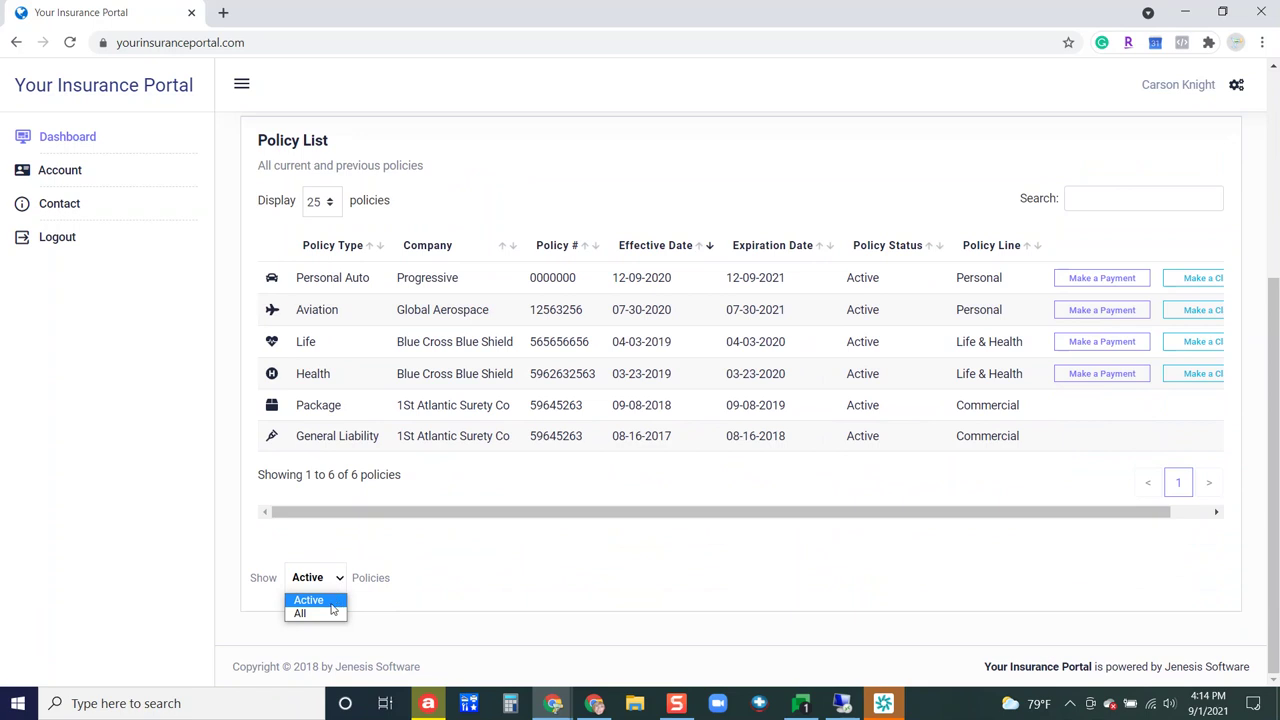
left_click(331, 614)
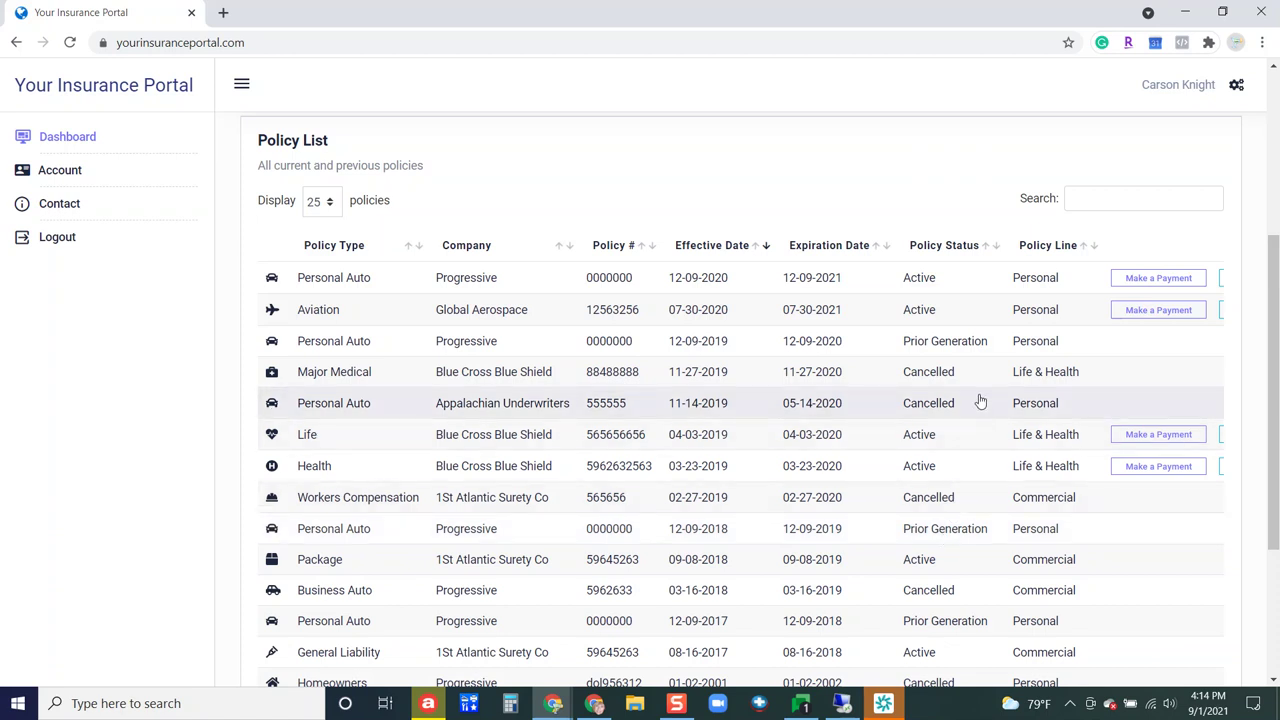
Change the Show Policies filter to Active so only active policies are listed
scroll(970, 421, "down", 1)
scroll(970, 421, "down", 2)
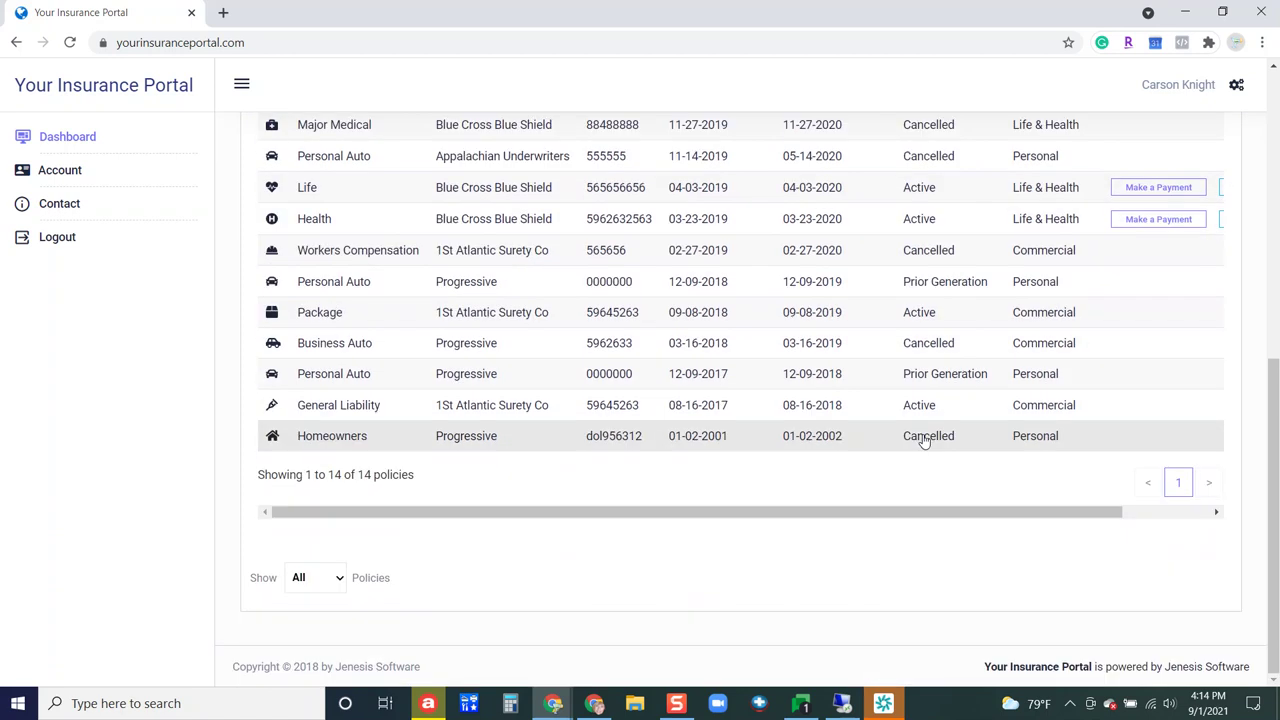
left_click(302, 577)
left_click(305, 597)
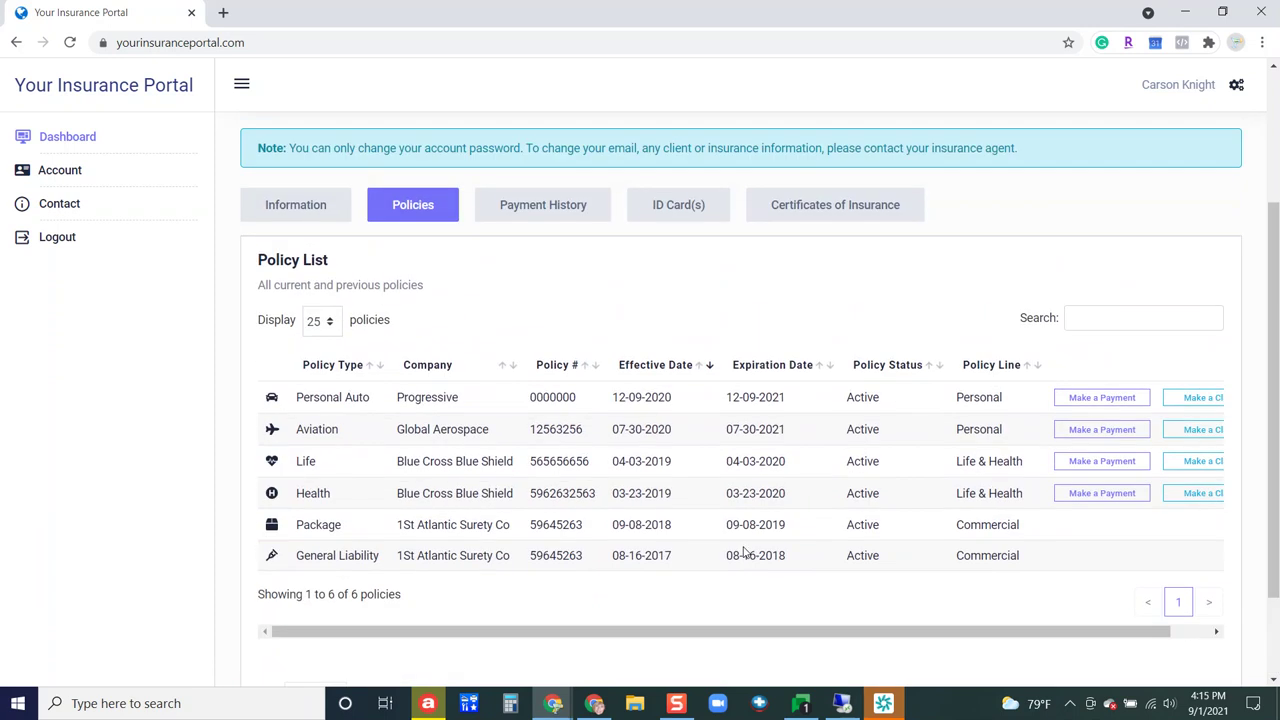
scroll(1015, 355, "down", 1)
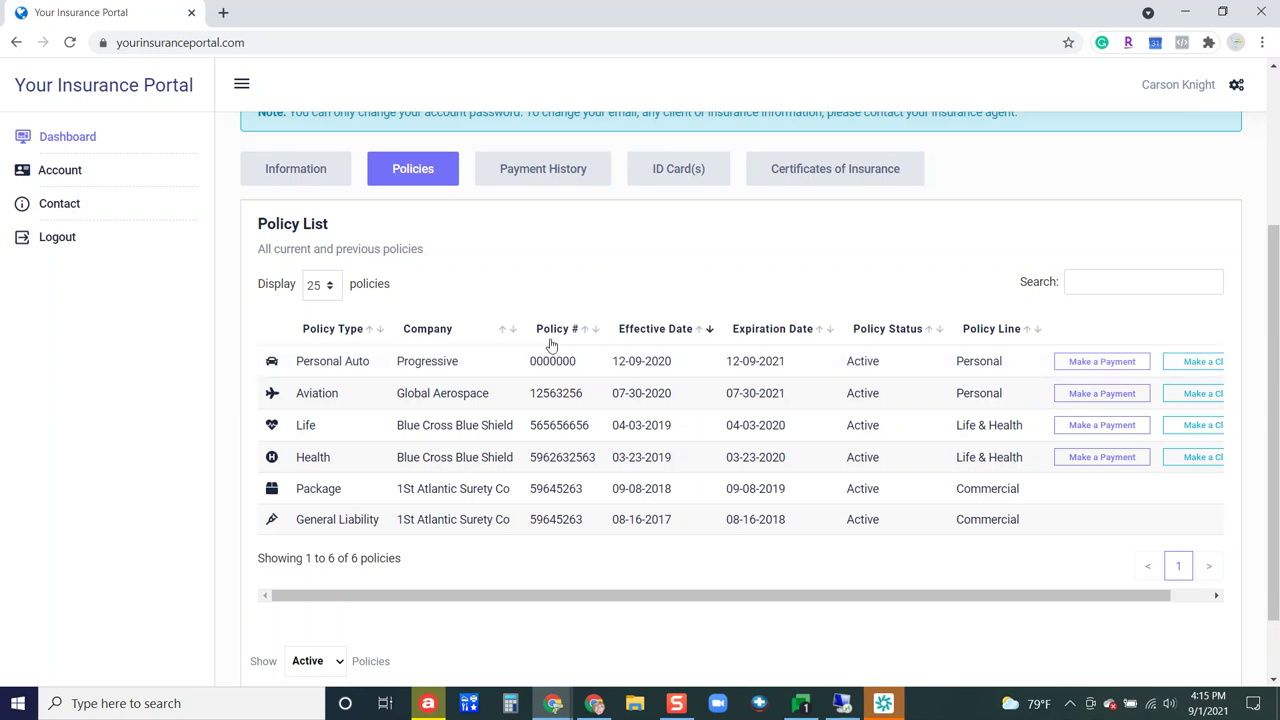
scroll(603, 363, "up", 1)
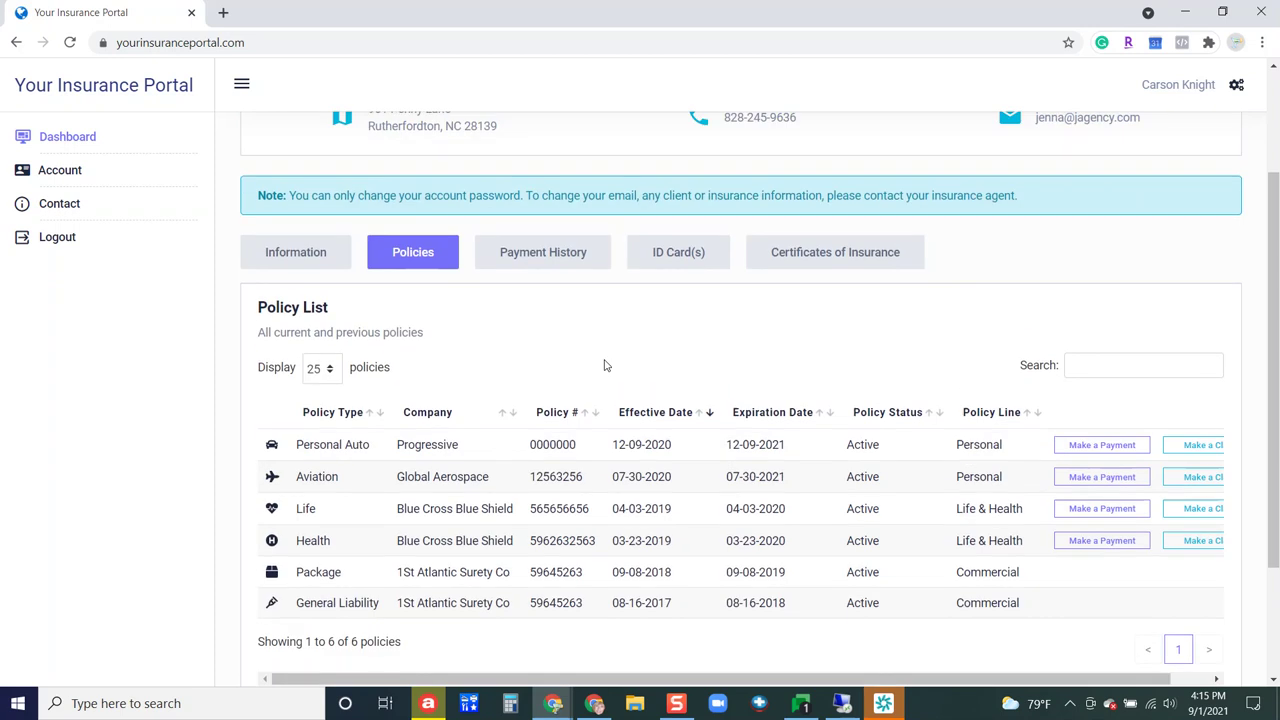
Check the two Personal Auto payments ($500.00 and $10.00), then bring up the ID Card(s) wizard
left_click(547, 259)
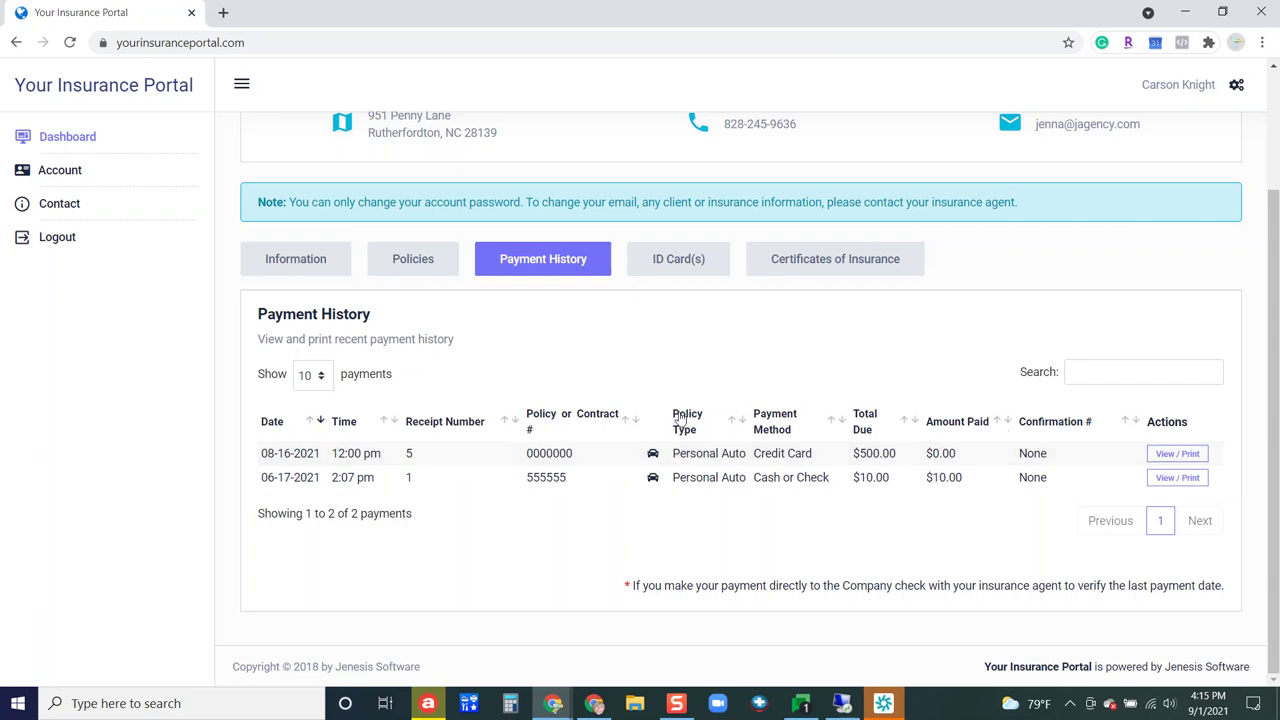
left_click(680, 270)
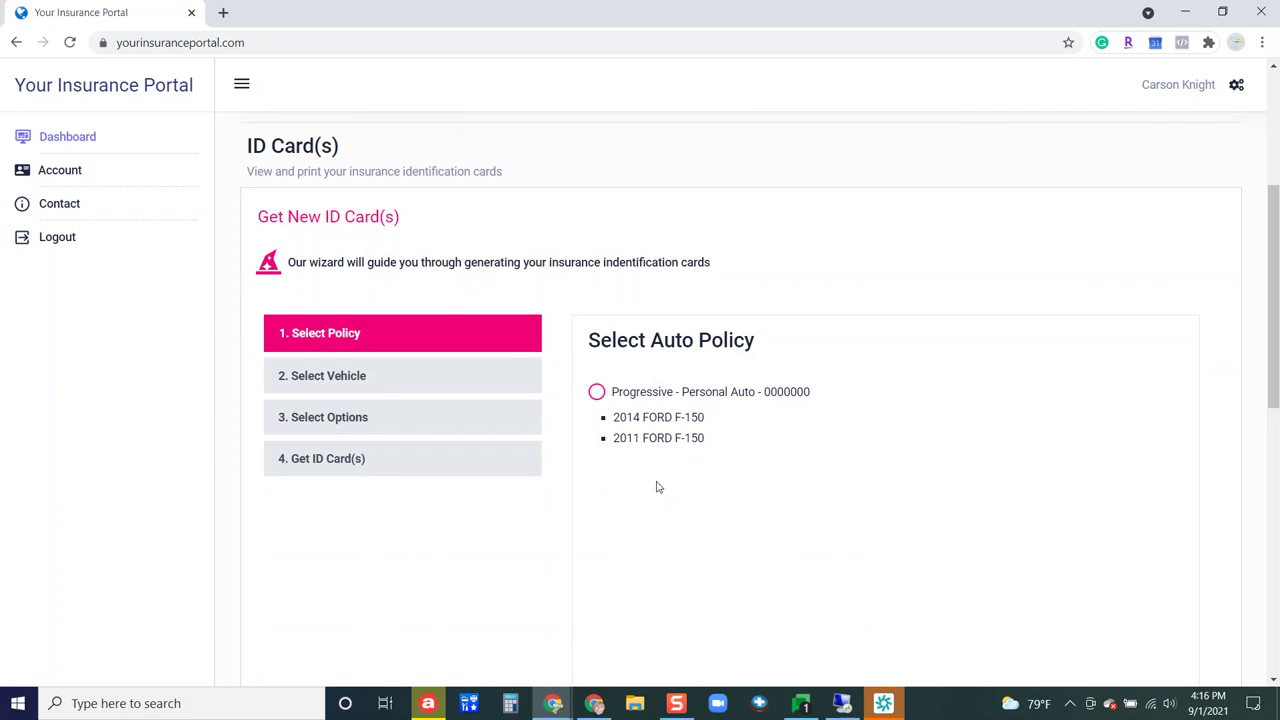
Select the Progressive Personal Auto policy in the ID card wizard and advance to vehicles
left_click(595, 393)
scroll(650, 410, "down", 2)
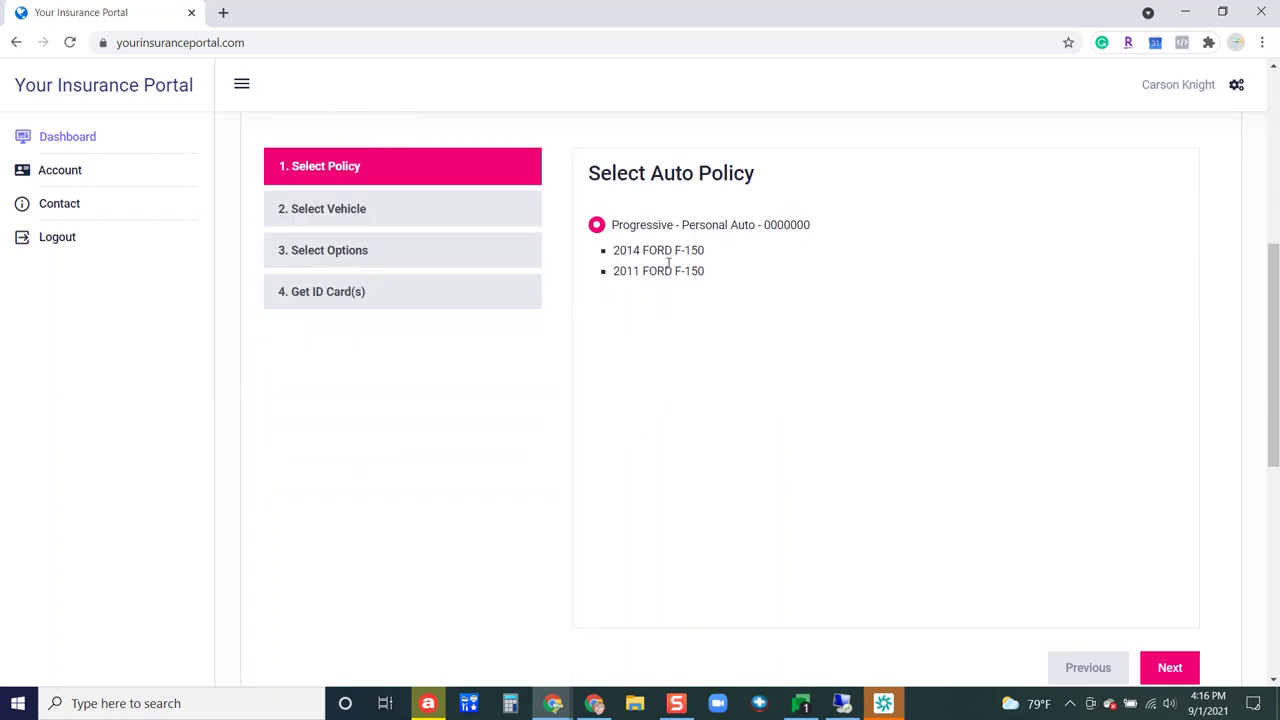
scroll(772, 445, "down", 1)
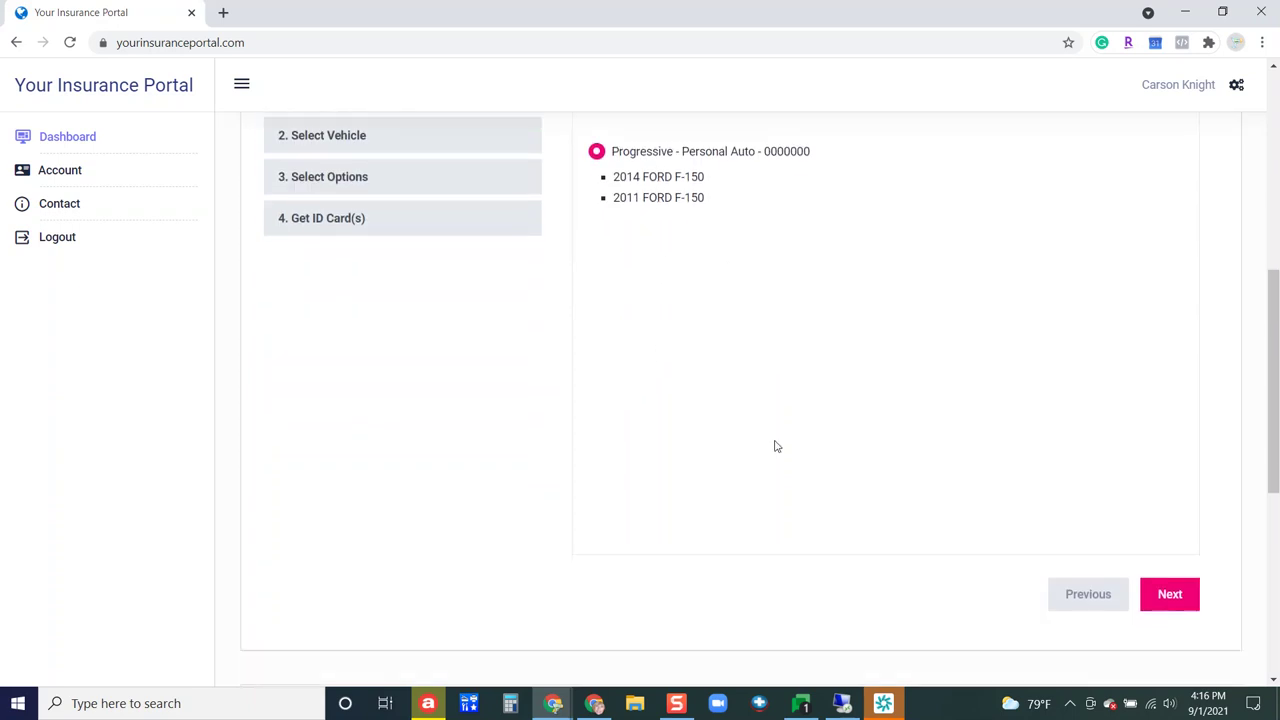
left_click(1168, 585)
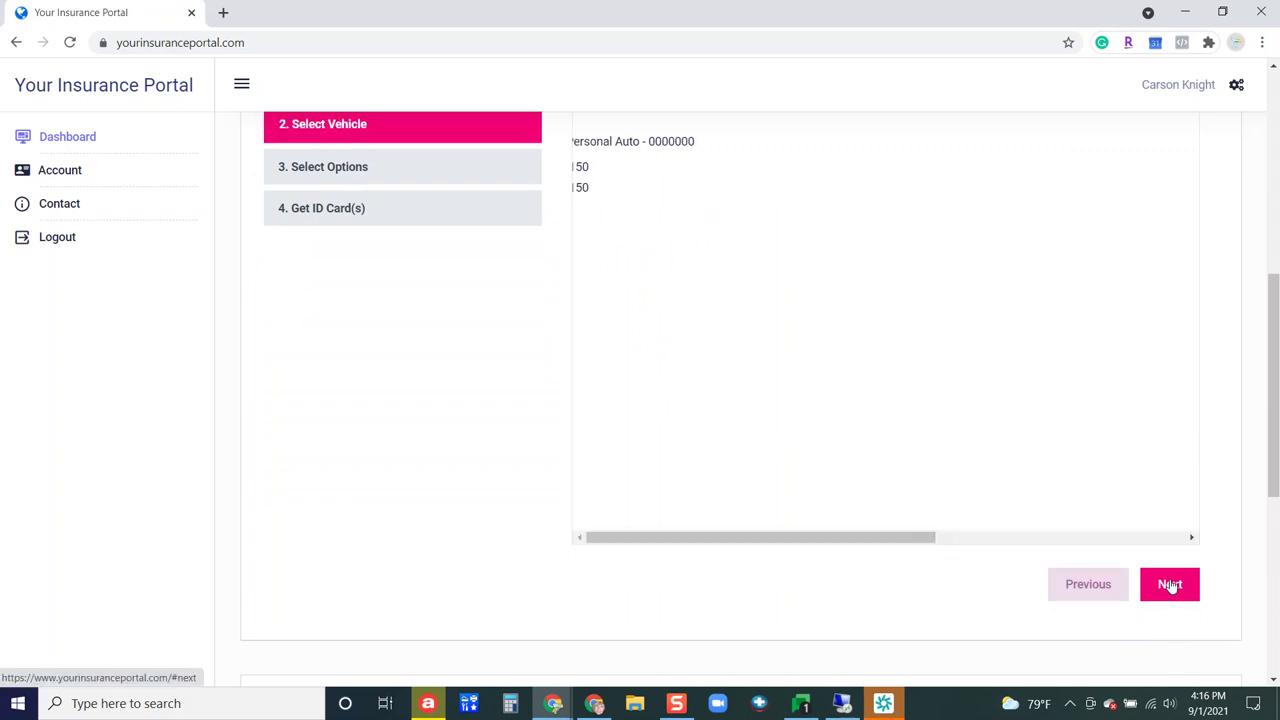
Choose the 2014 FORD F-150 and produce its ID cards
left_click(650, 312)
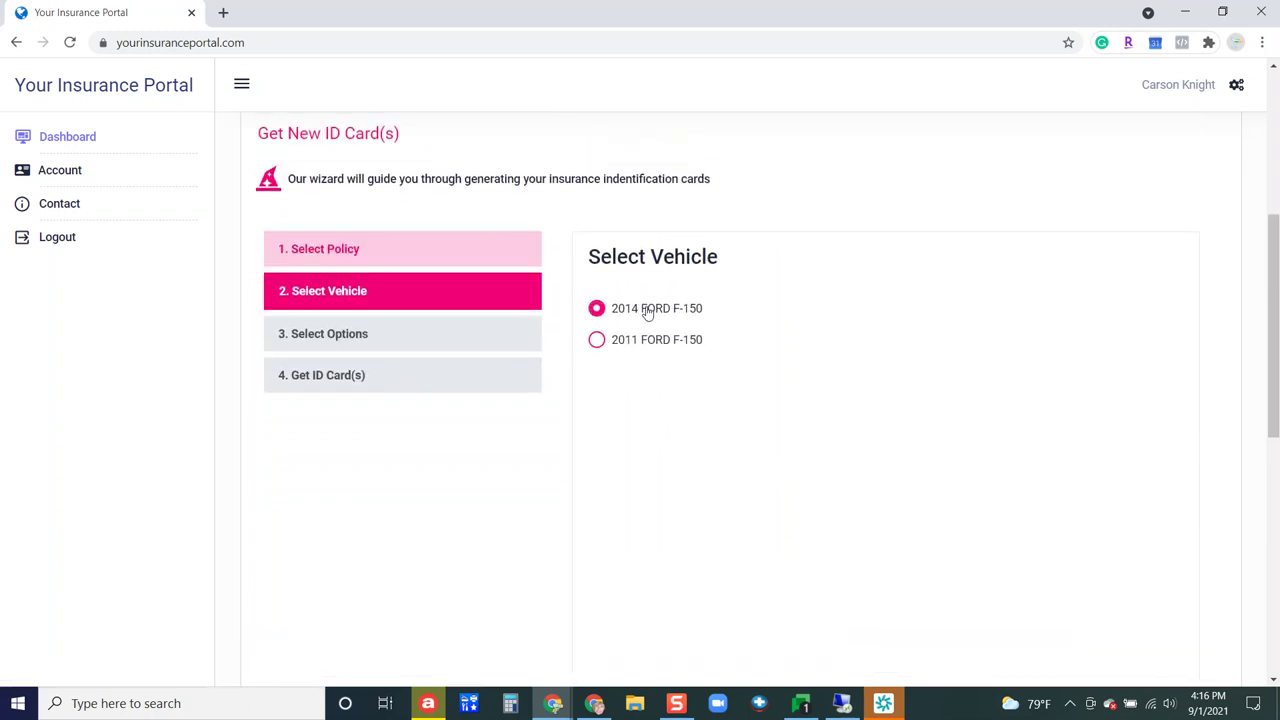
scroll(928, 420, "down", 3)
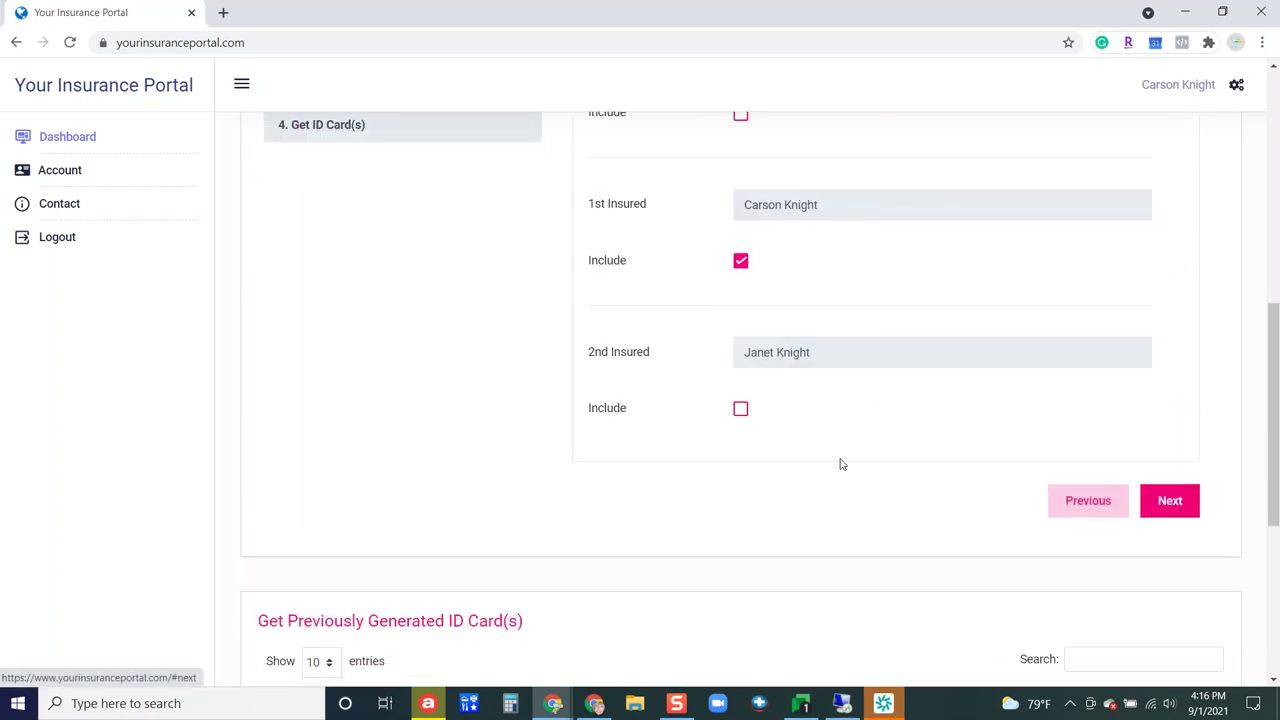
scroll(840, 463, "up", 2)
scroll(1017, 517, "down", 2)
left_click(1170, 501)
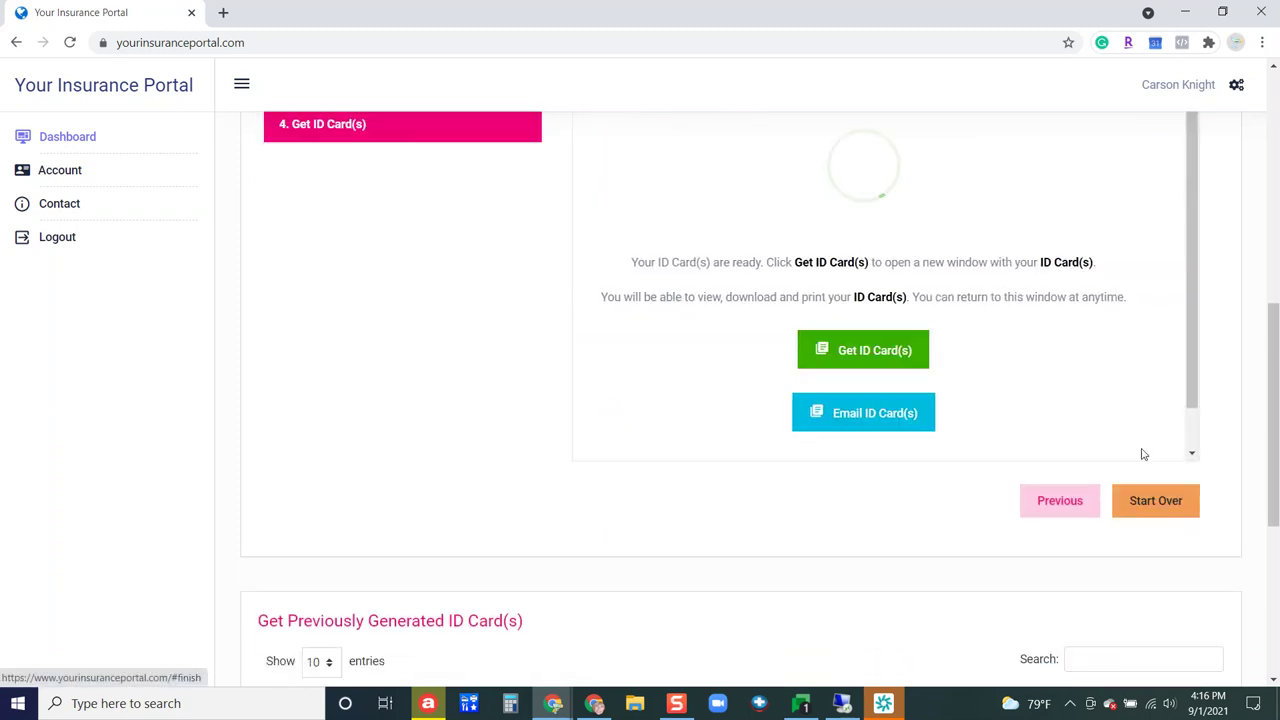
scroll(871, 449, "up", 1)
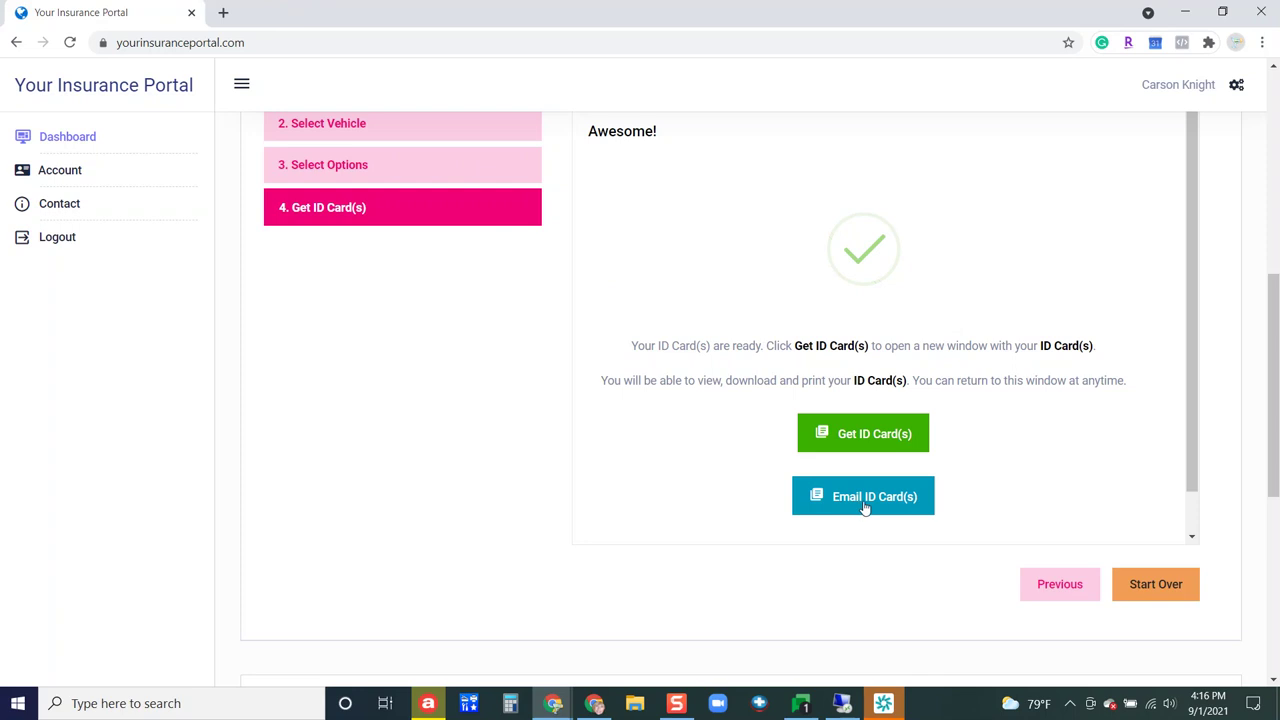
scroll(865, 507, "up", 6)
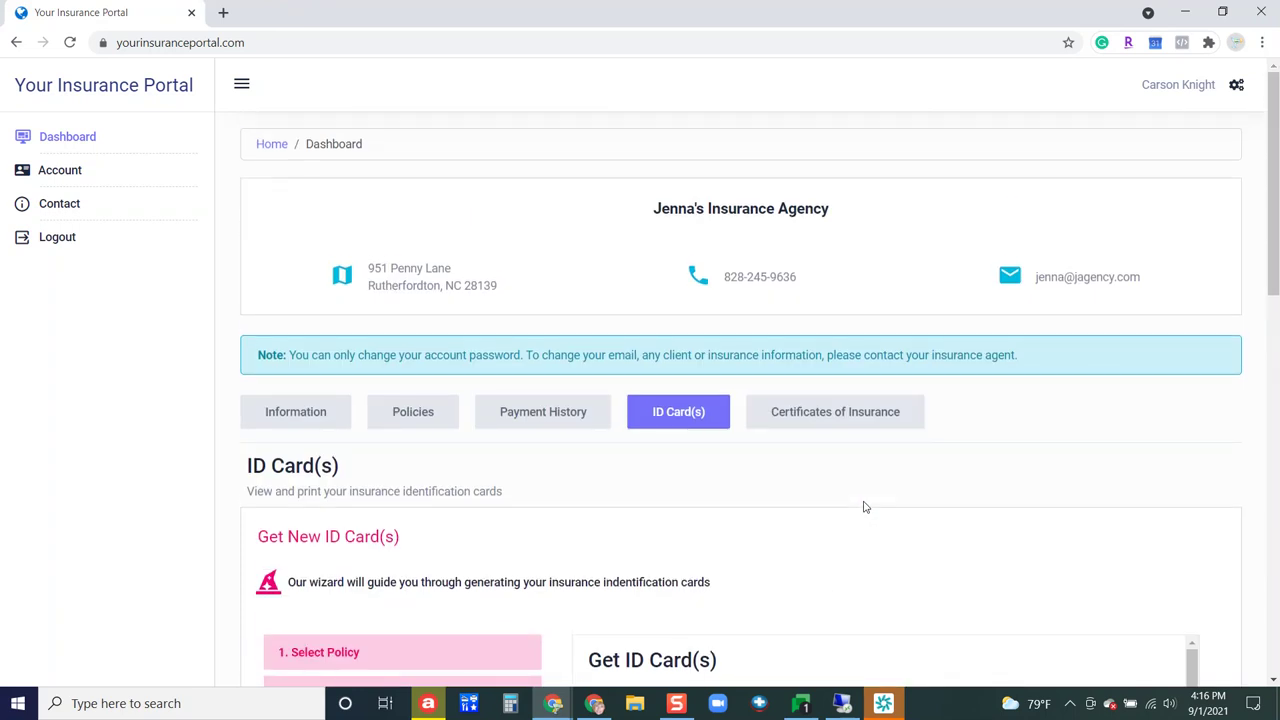
Pick Orlando Investments as certificate holder and generate its liability insurance certificates
left_click(837, 414)
scroll(837, 424, "down", 3)
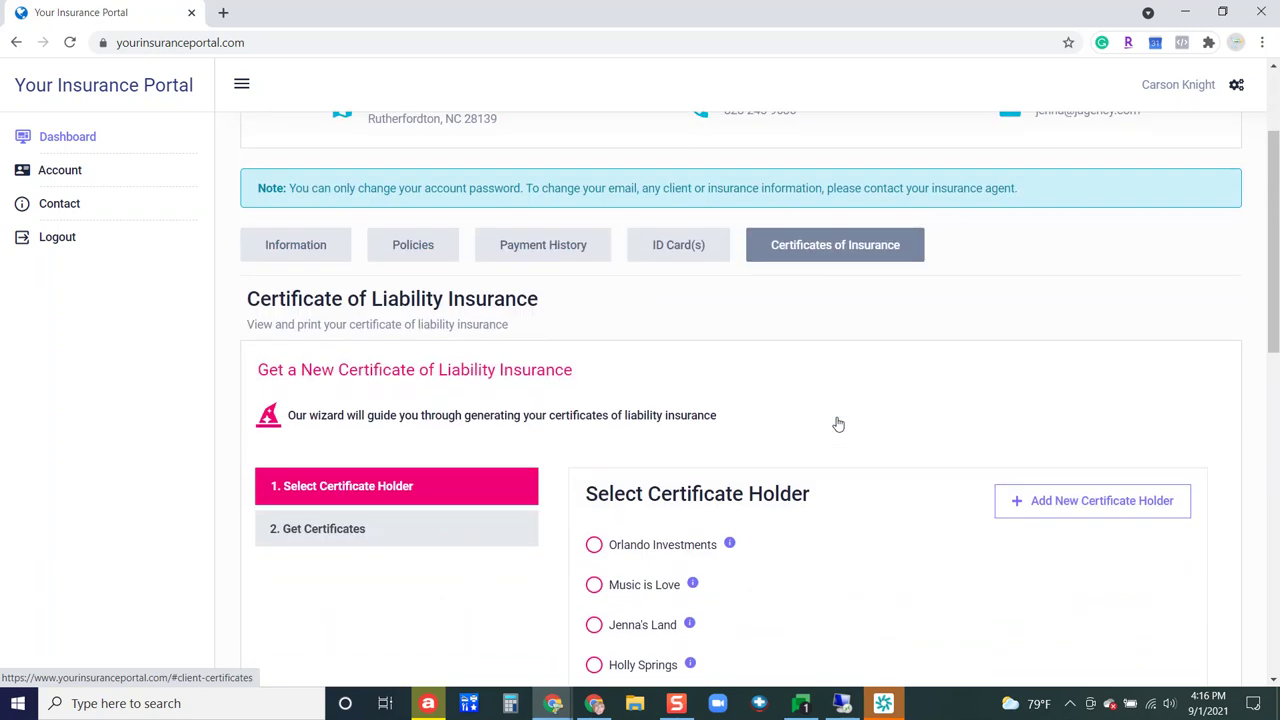
scroll(838, 423, "down", 1)
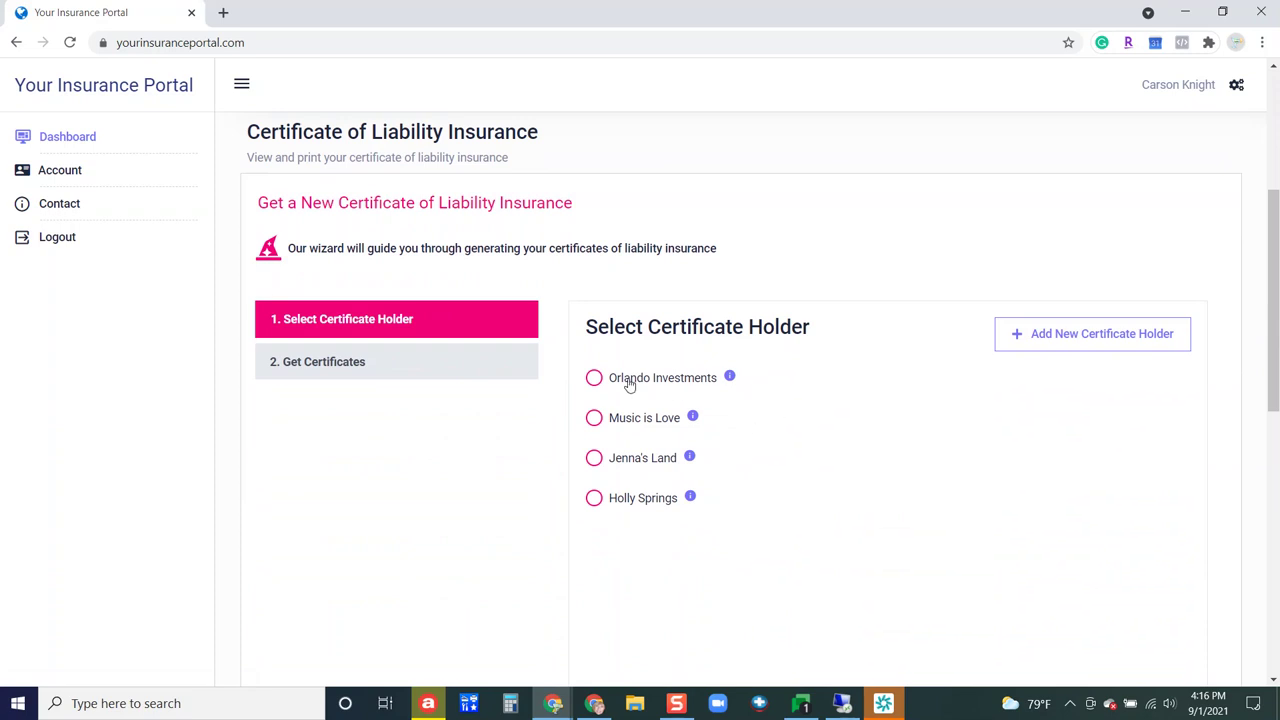
left_click(595, 382)
scroll(958, 437, "down", 3)
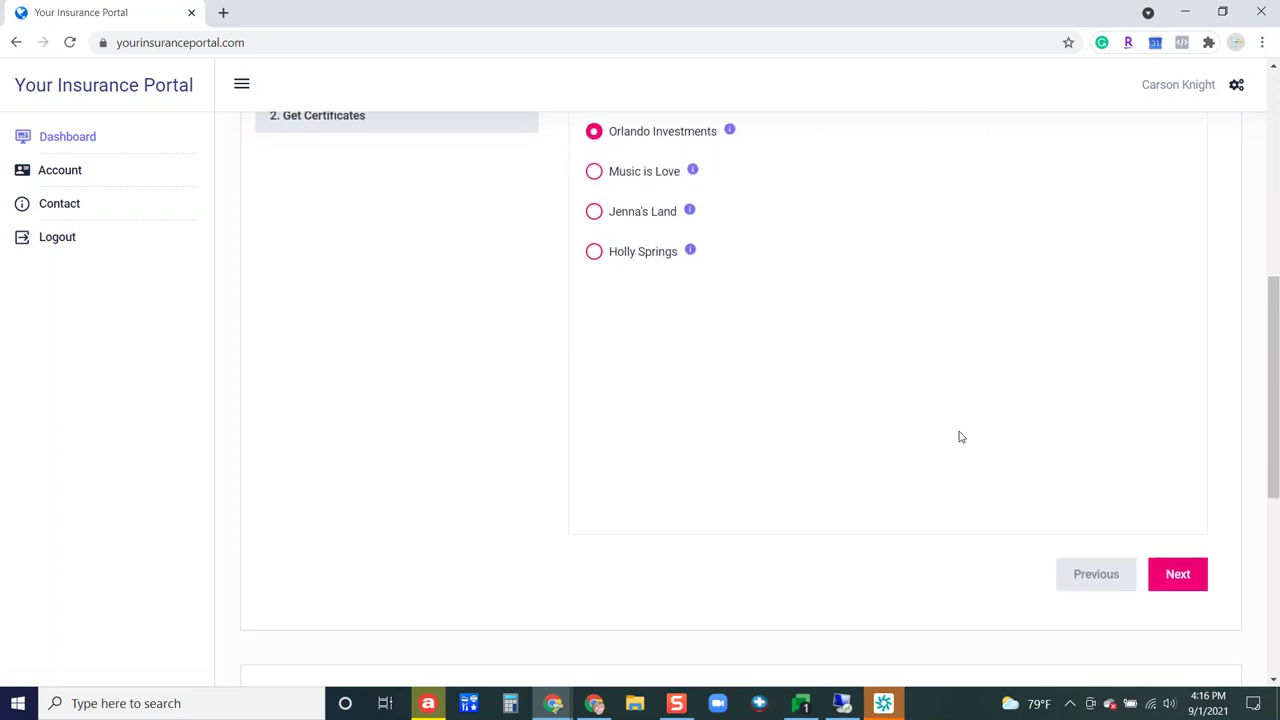
left_click(1177, 570)
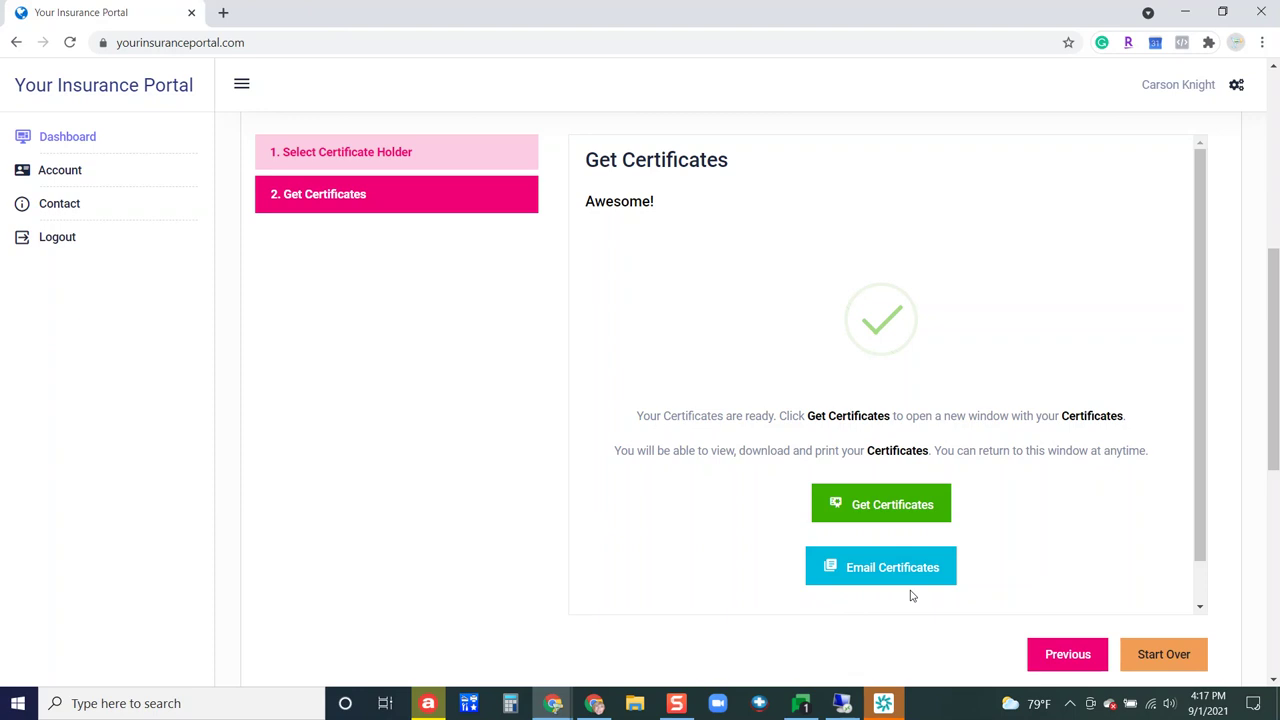
scroll(910, 596, "up", 3)
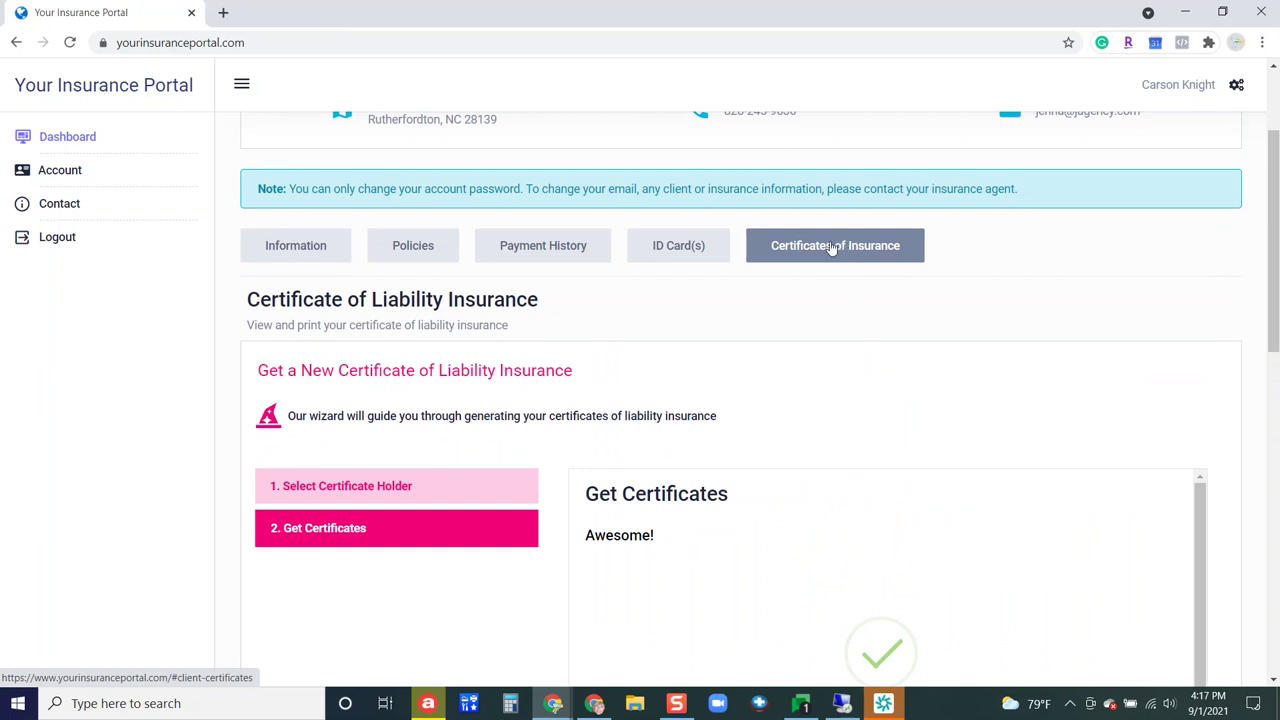
Start the certificate wizard over, back to its list of four certificate holders
scroll(855, 295, "down", 3)
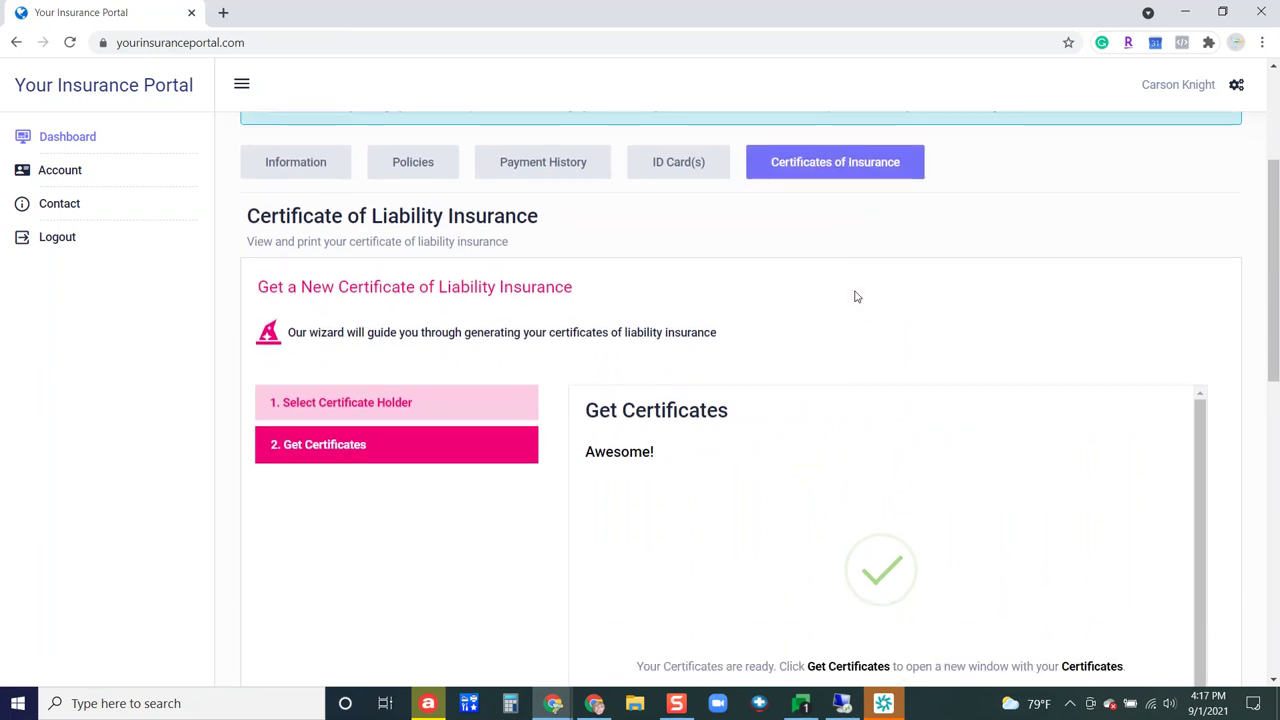
left_click(1160, 664)
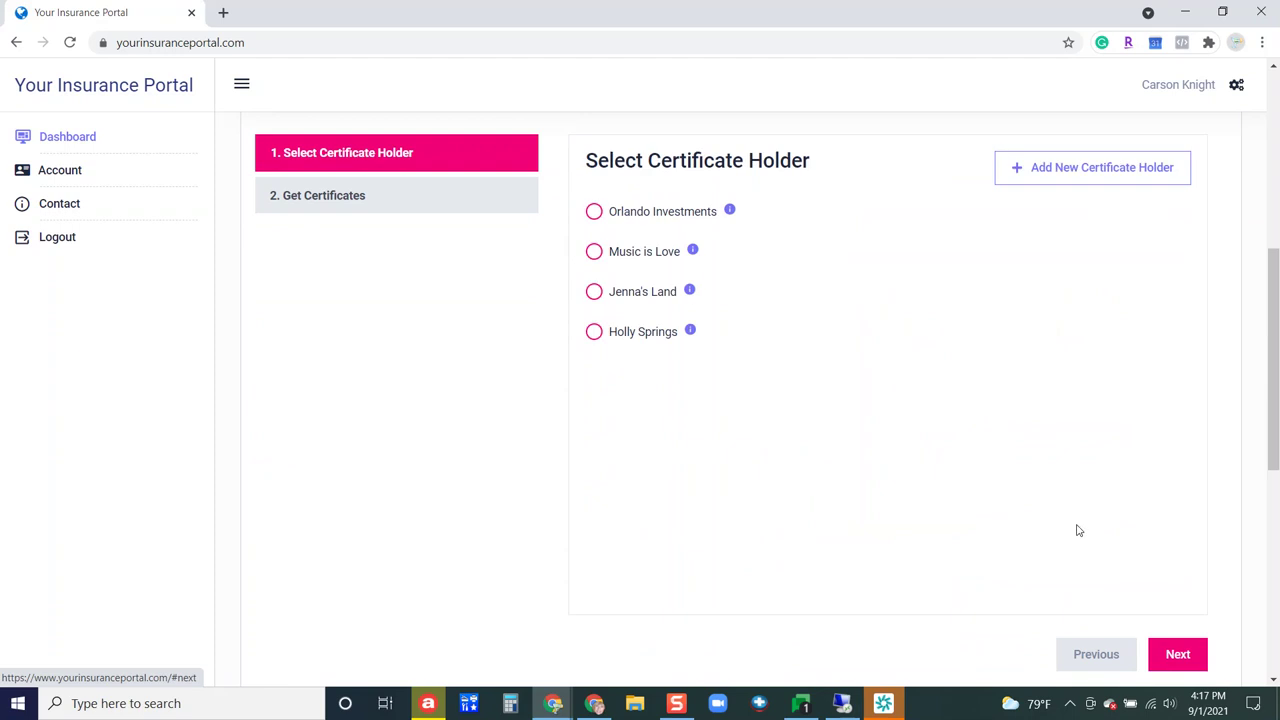
scroll(1065, 515, "up", 2)
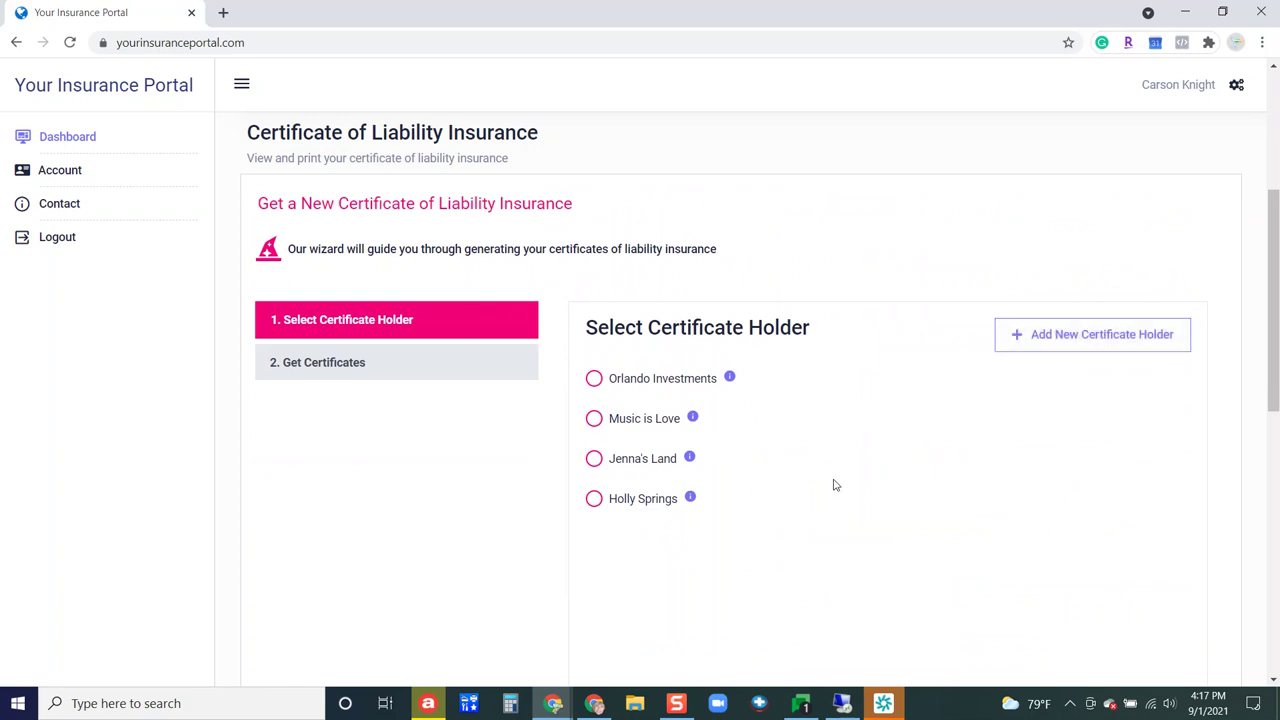
scroll(812, 472, "up", 3)
scroll(814, 472, "up", 1)
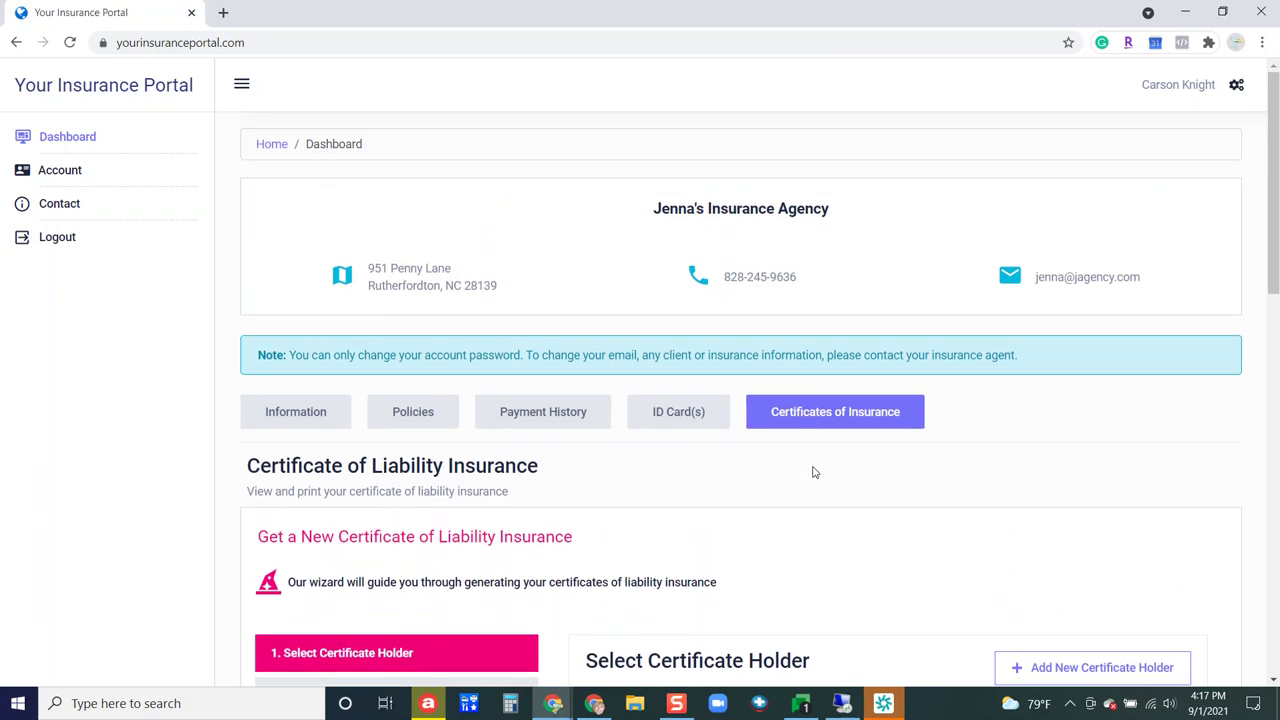